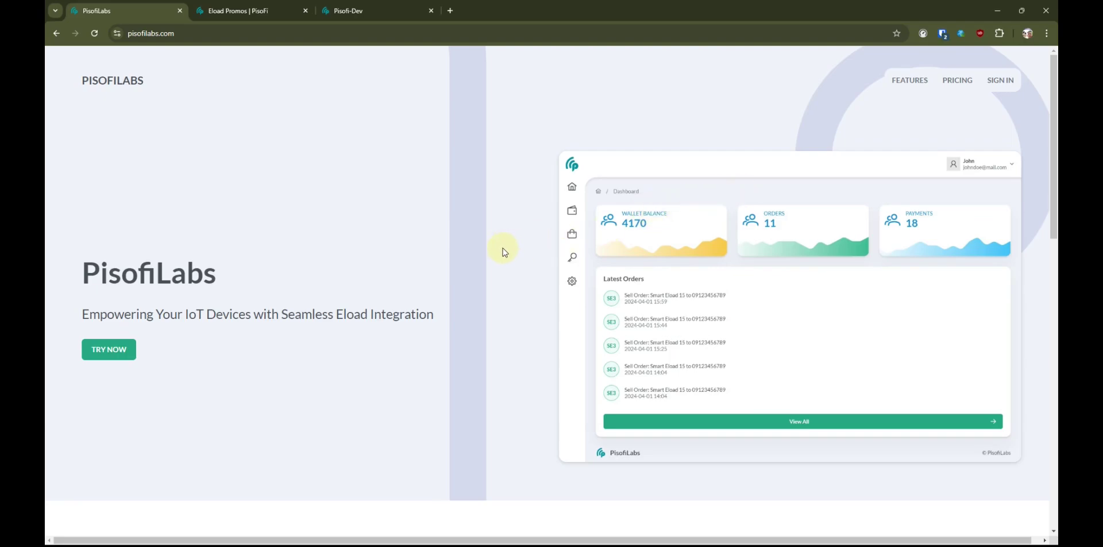
- Look over the PisofiLabs home page, scrolling through its sections
left_click(242, 33)
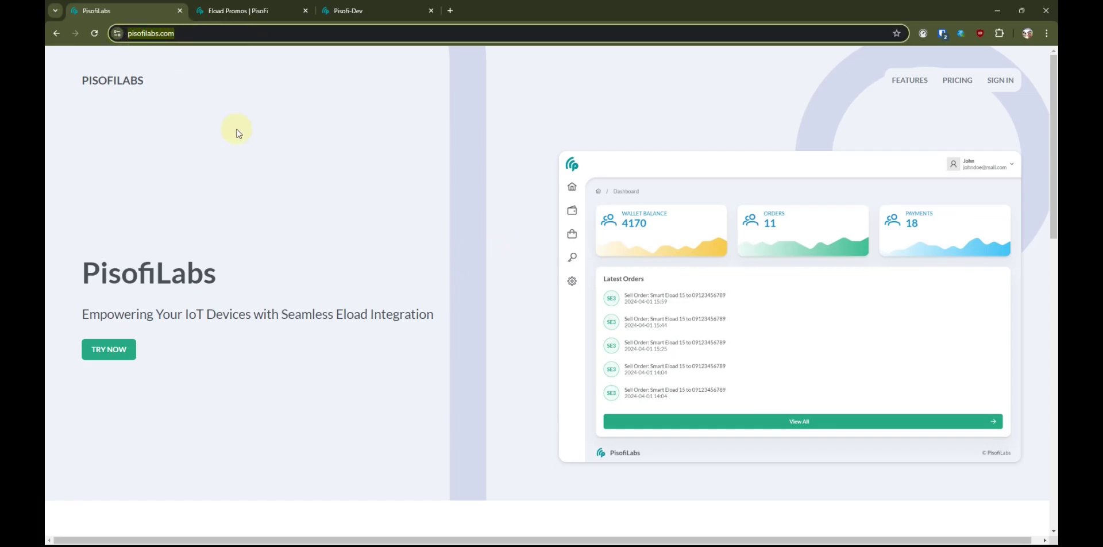
left_click_drag(154, 78, 80, 84)
left_click(189, 113)
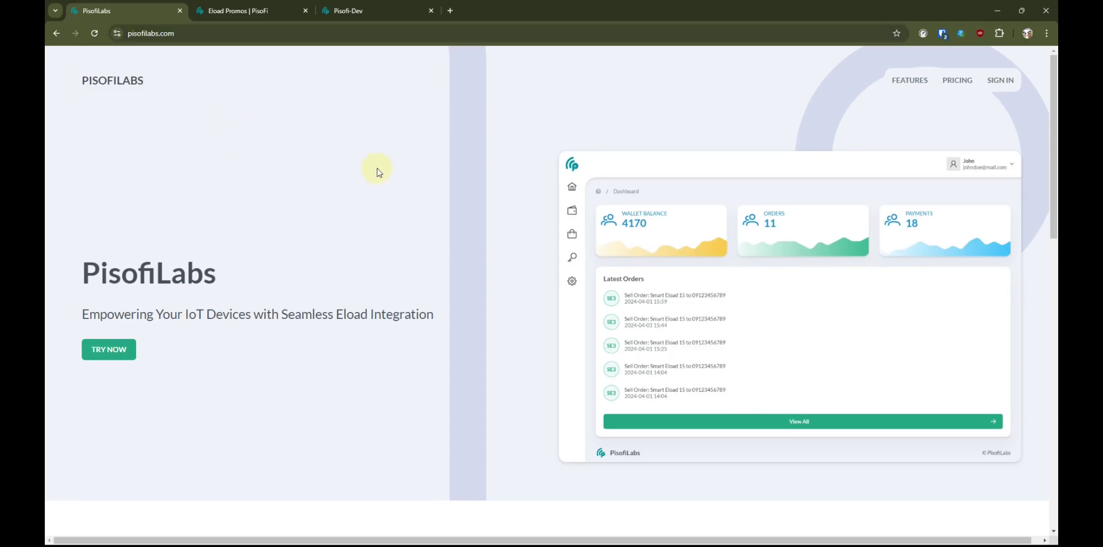
scroll(393, 165, "down", 10)
scroll(391, 165, "up", 10)
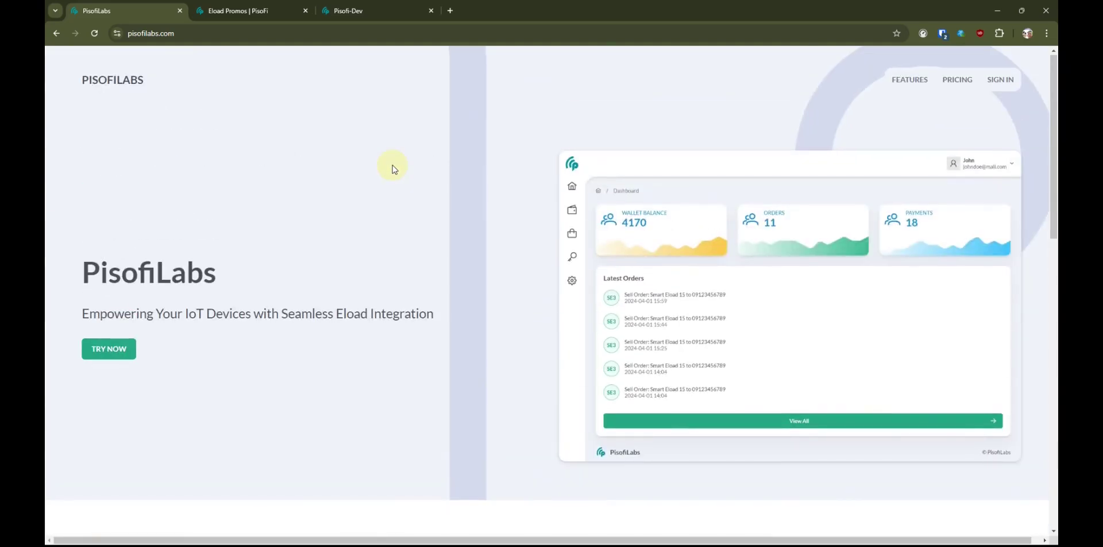
scroll(392, 164, "down", 5)
scroll(650, 279, "down", 5)
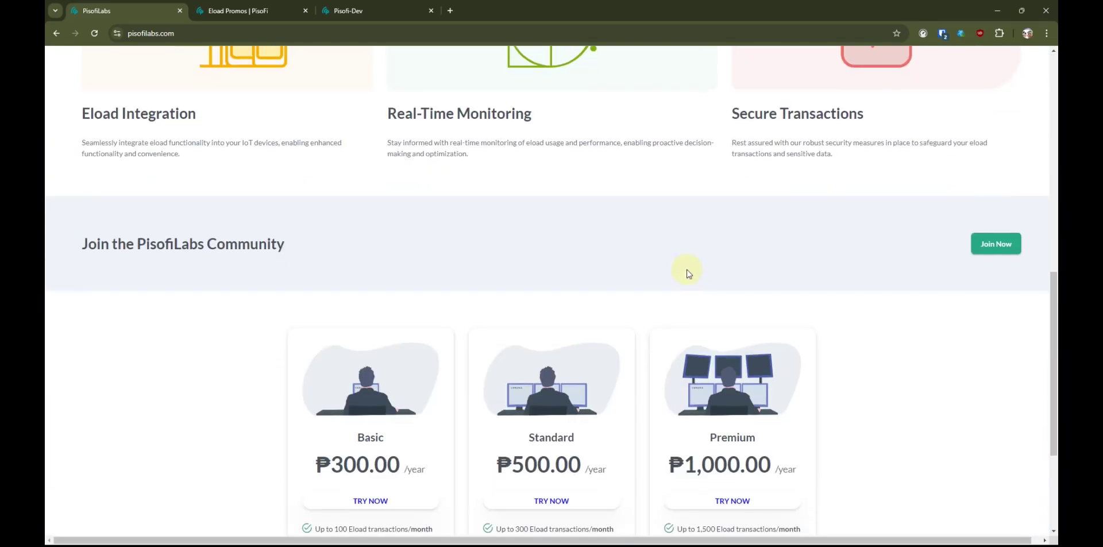
scroll(539, 312, "up", 5)
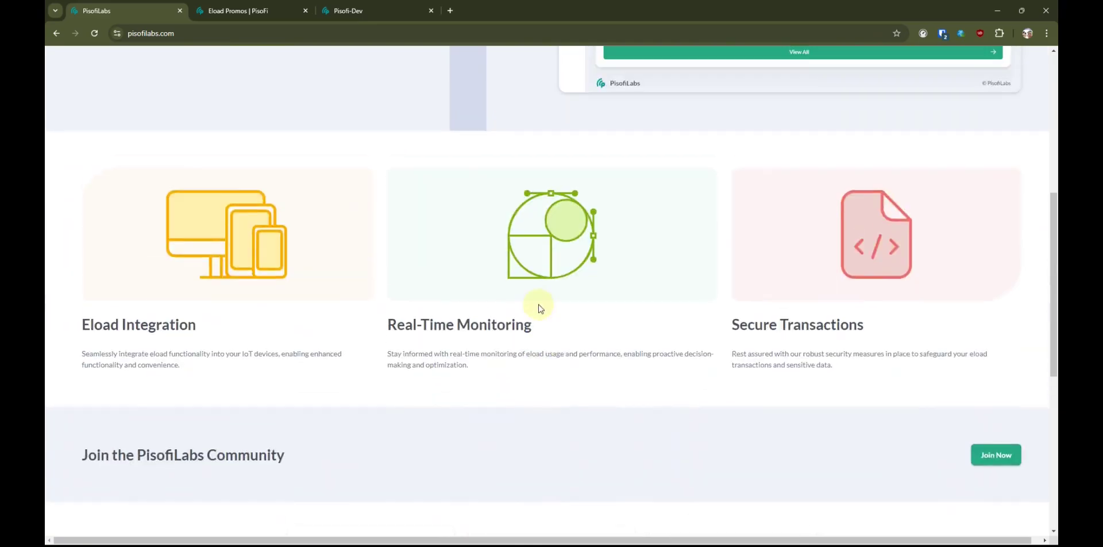
scroll(538, 304, "down", 1)
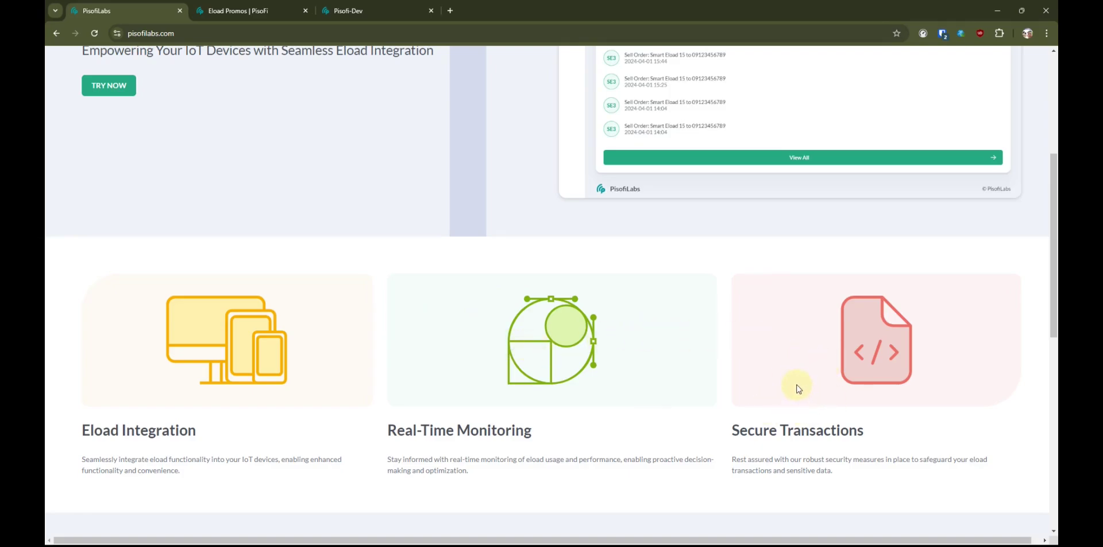
scroll(797, 388, "down", 8)
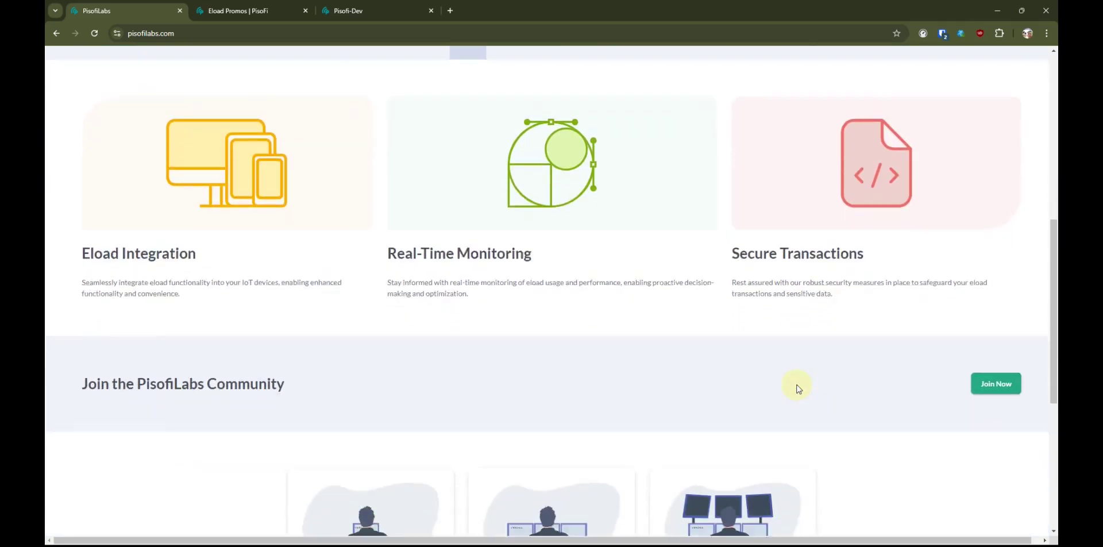
scroll(797, 388, "down", 1)
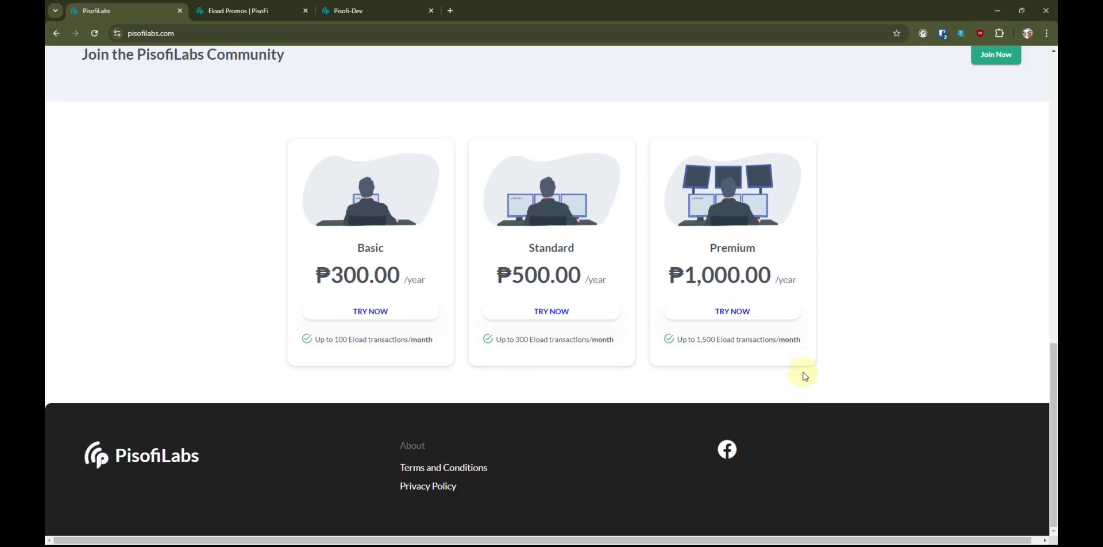
scroll(795, 391, "up", 12)
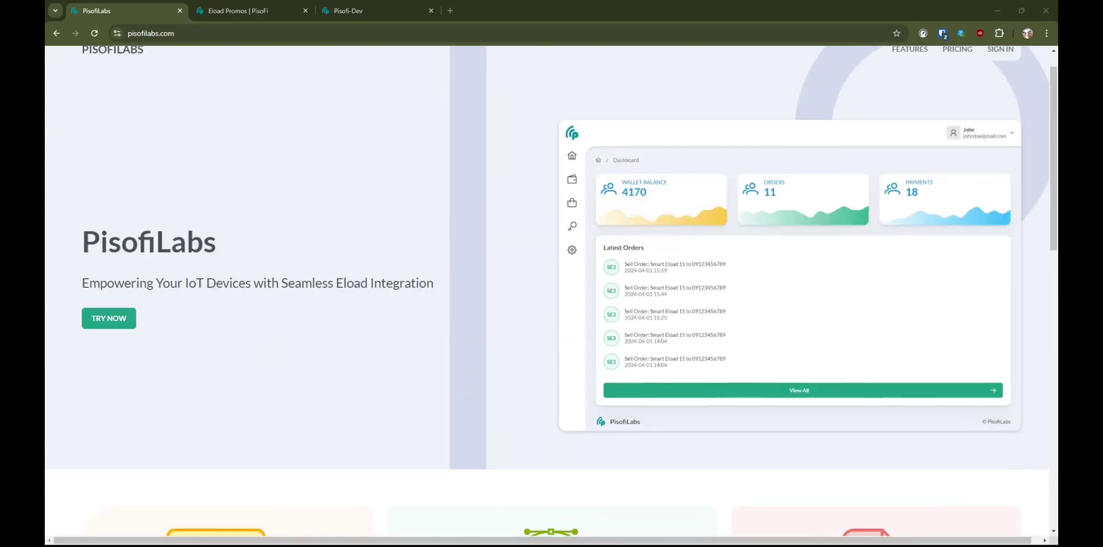
scroll(991, 340, "up", 1)
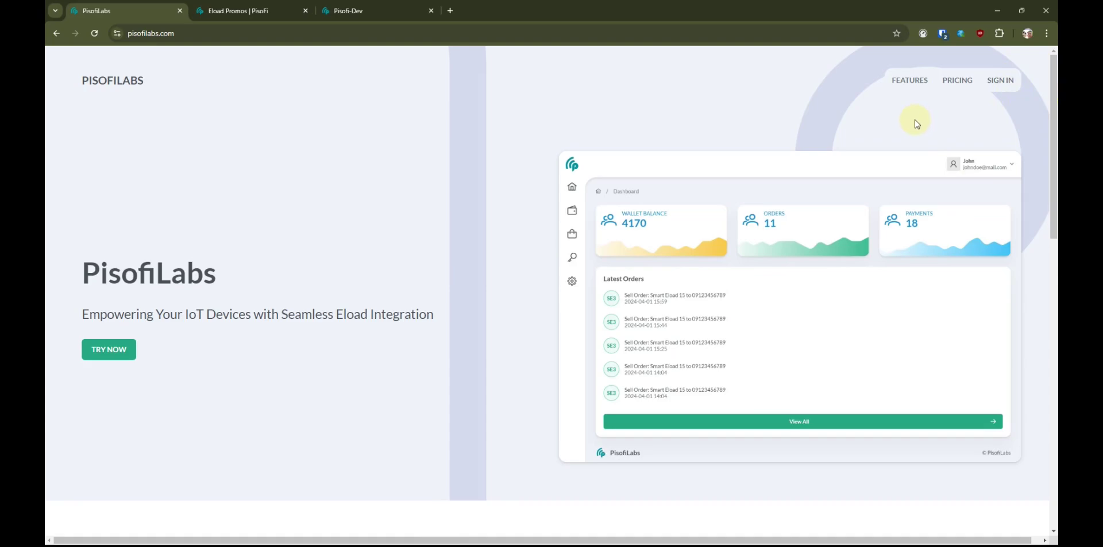
- Visit the PisofiLabs login and registration forms, ending back on the login form
left_click(996, 83)
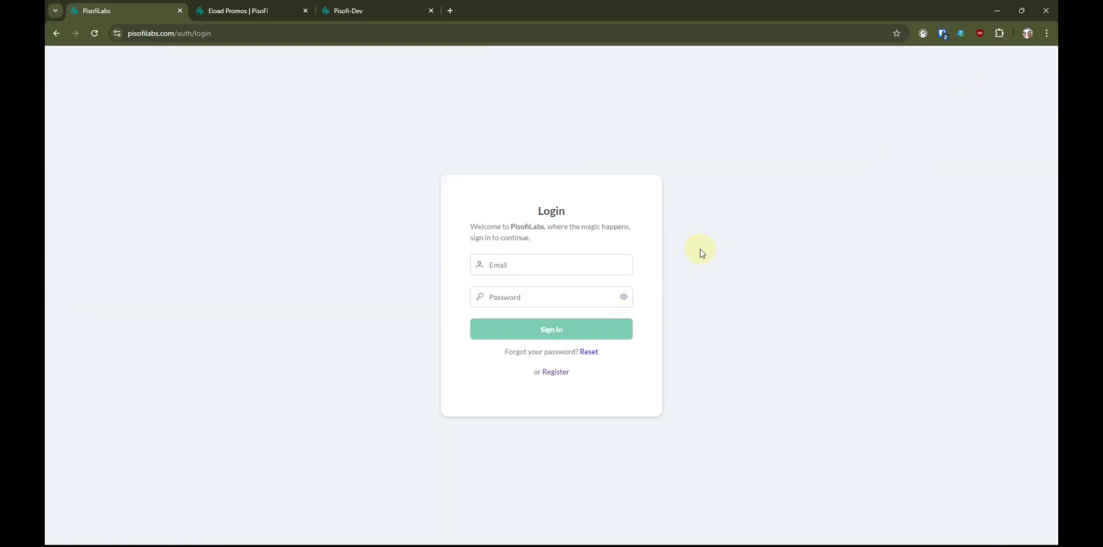
left_click(555, 371)
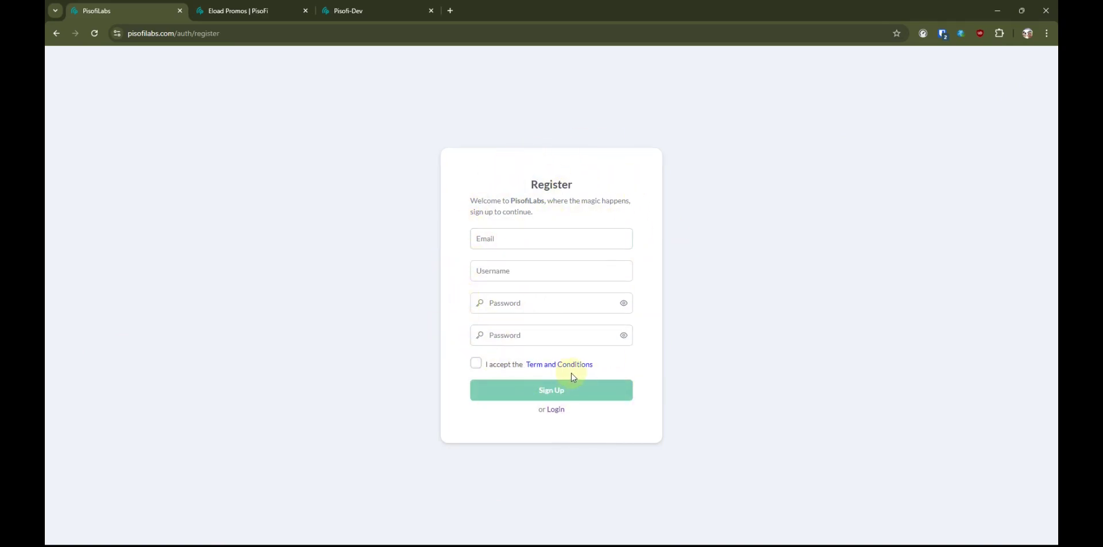
left_click(556, 409)
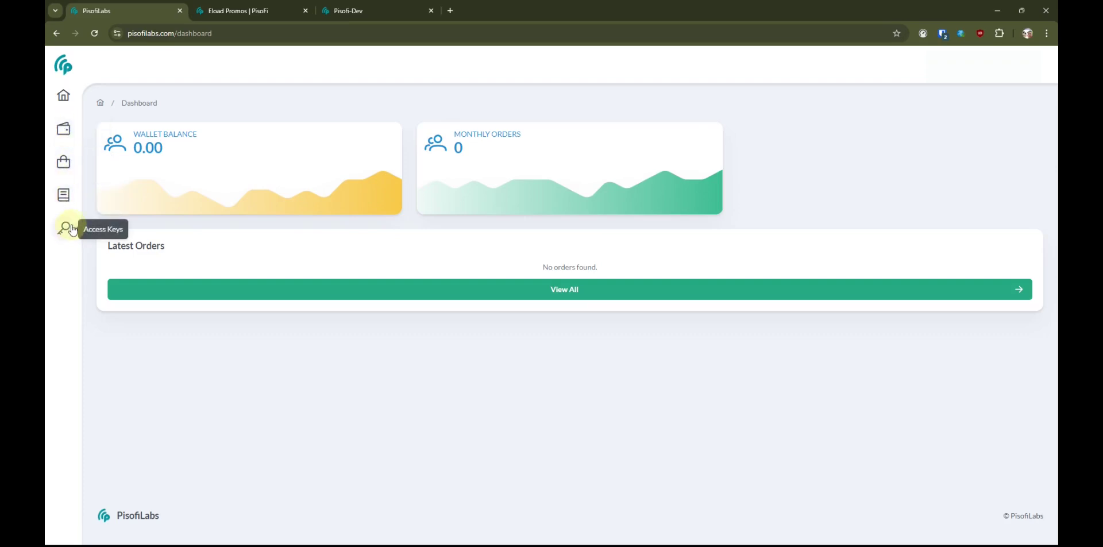
- Browse the wallet menu, the New Eload order form and the empty Orders list
left_click(64, 128)
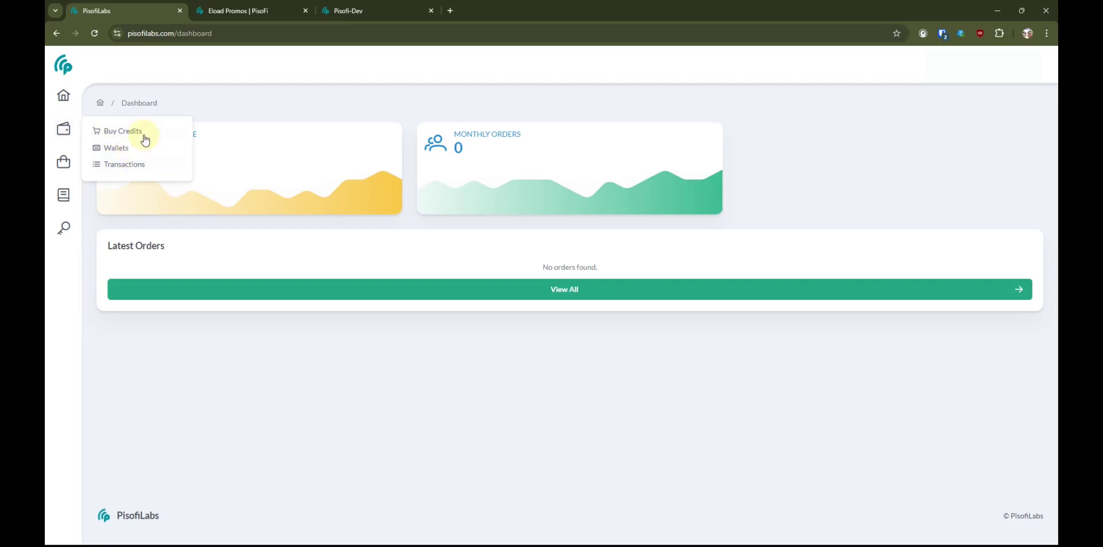
mouse_move(67, 164)
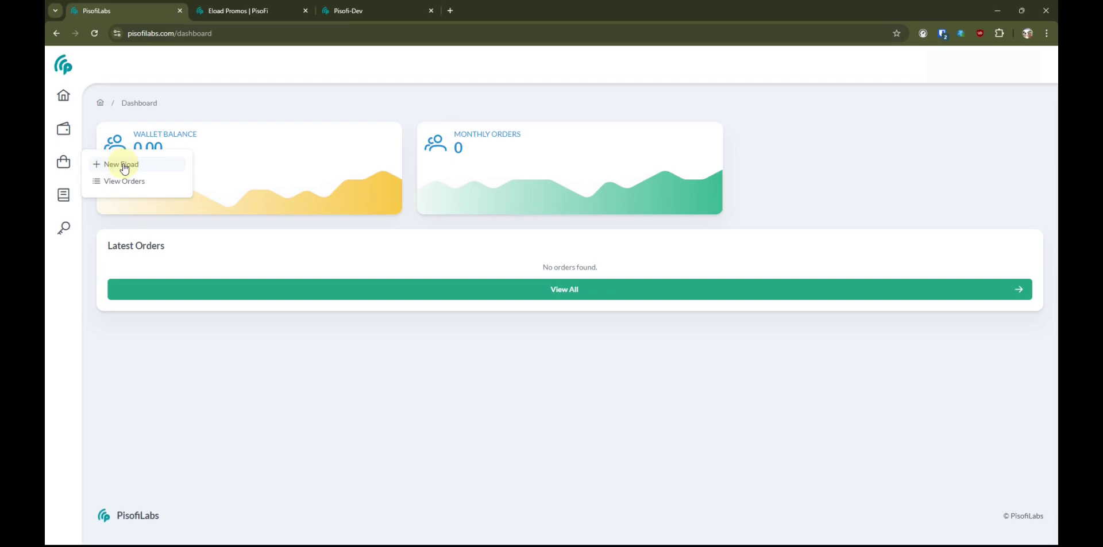
left_click(124, 167)
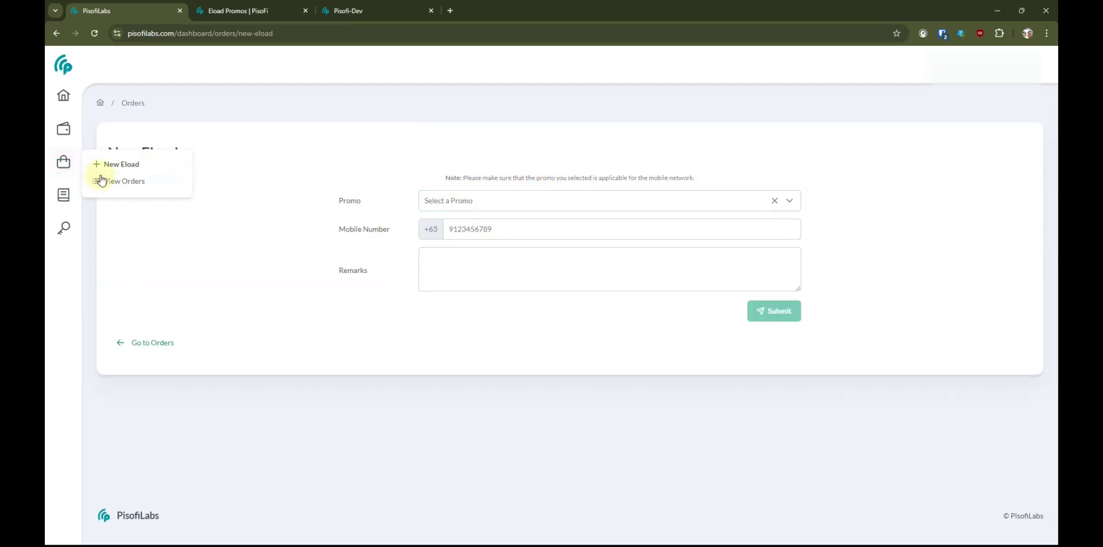
left_click(101, 181)
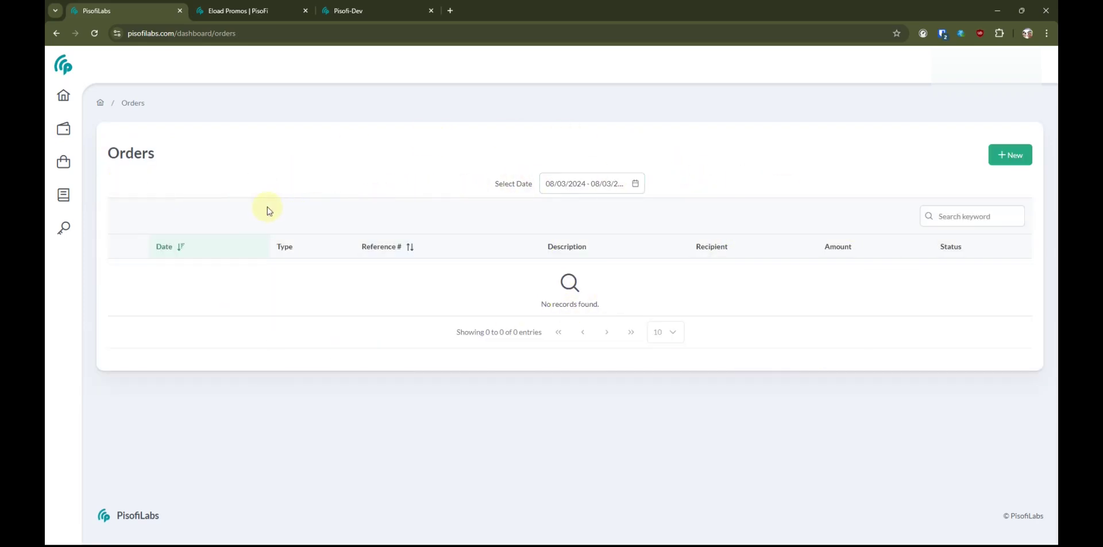
- View My Subscription, which lists no subscription and the Basic, Standard and Premium plans
left_click(62, 194)
left_click(115, 194)
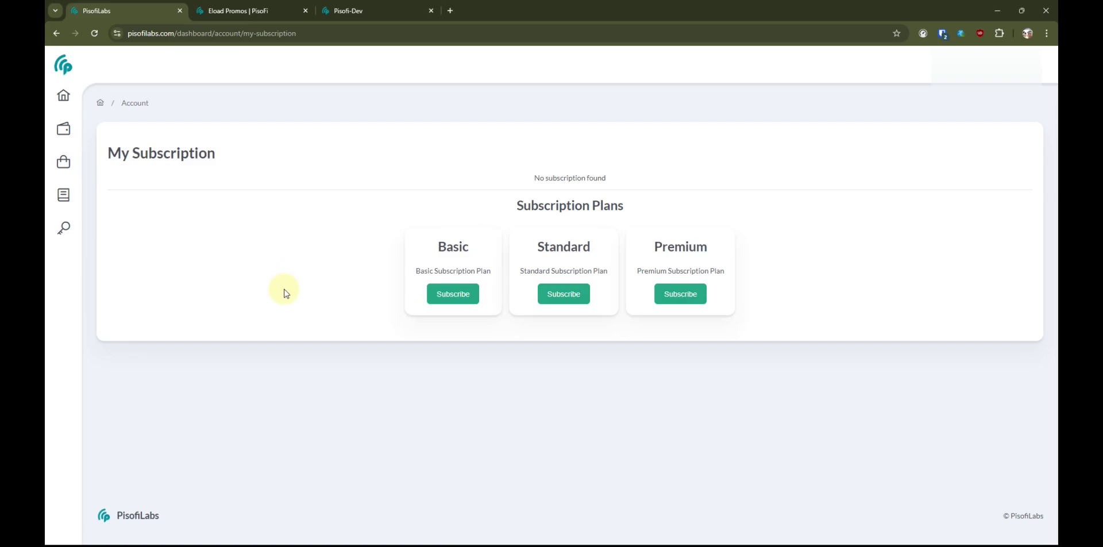
left_click(64, 227)
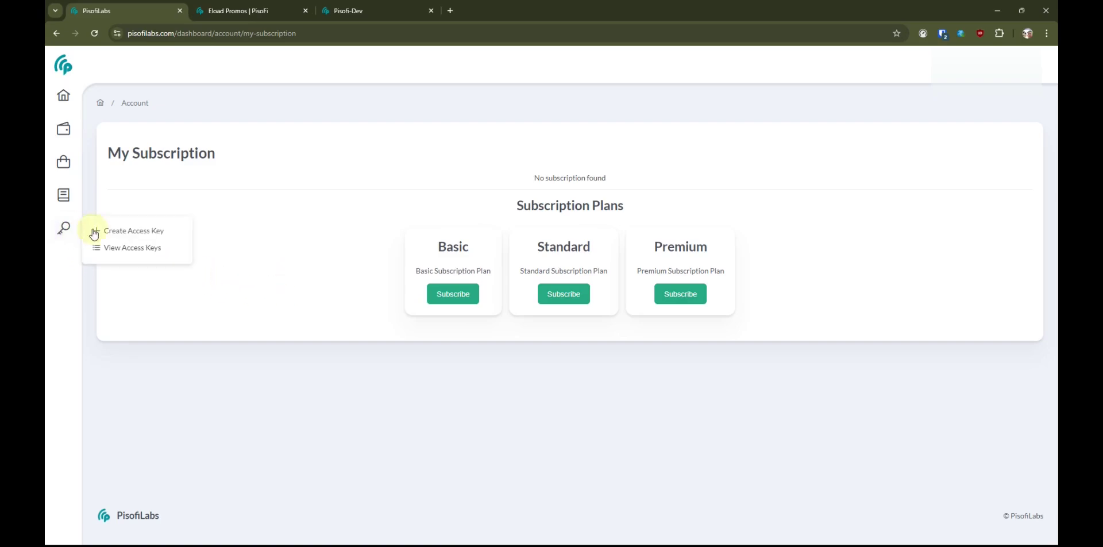
- Check the Access Keys list, which reports 'No results found'
left_click(138, 232)
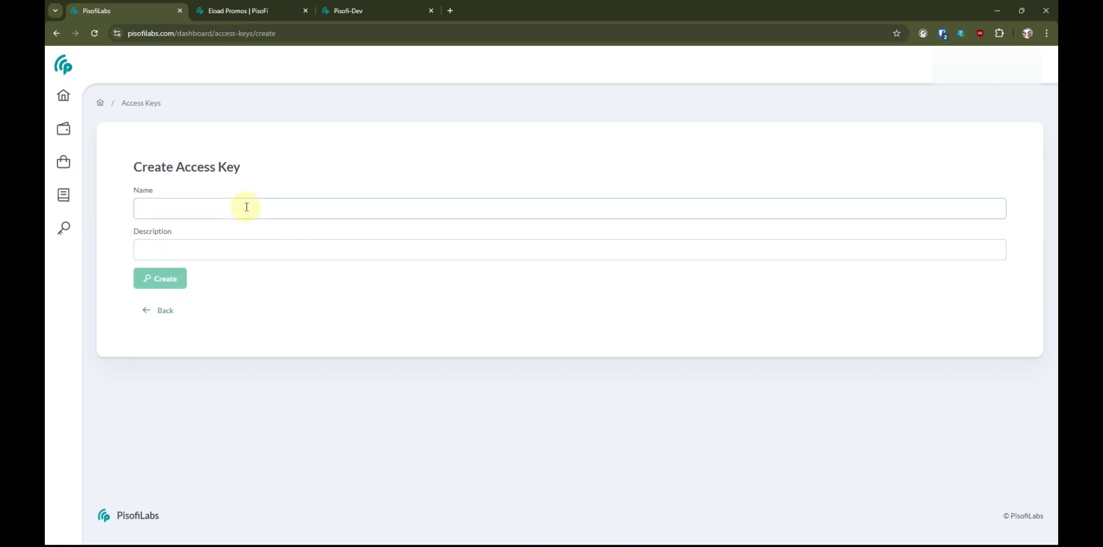
mouse_move(64, 228)
left_click(124, 251)
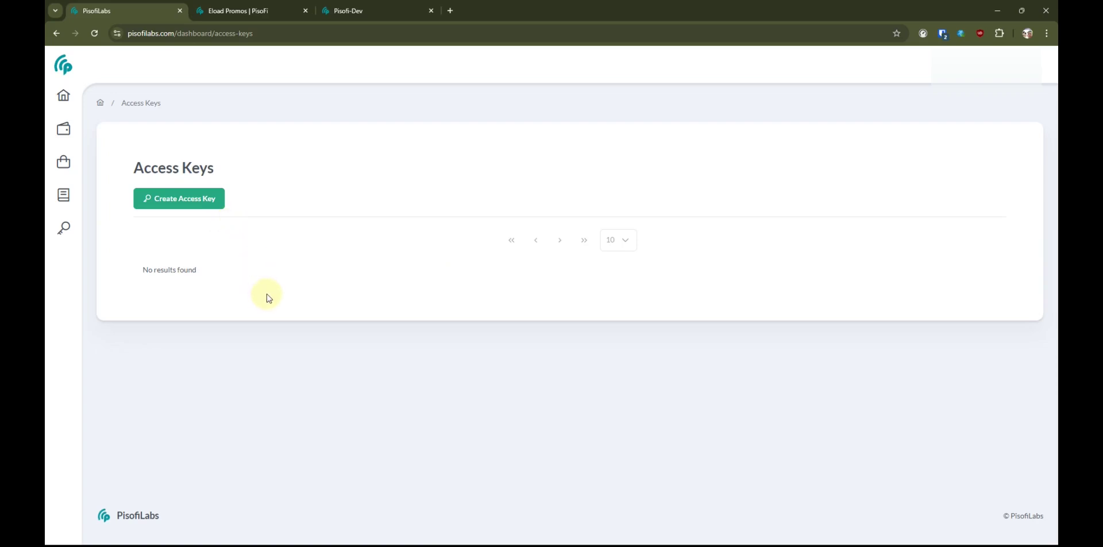
left_click(646, 208)
left_click(64, 197)
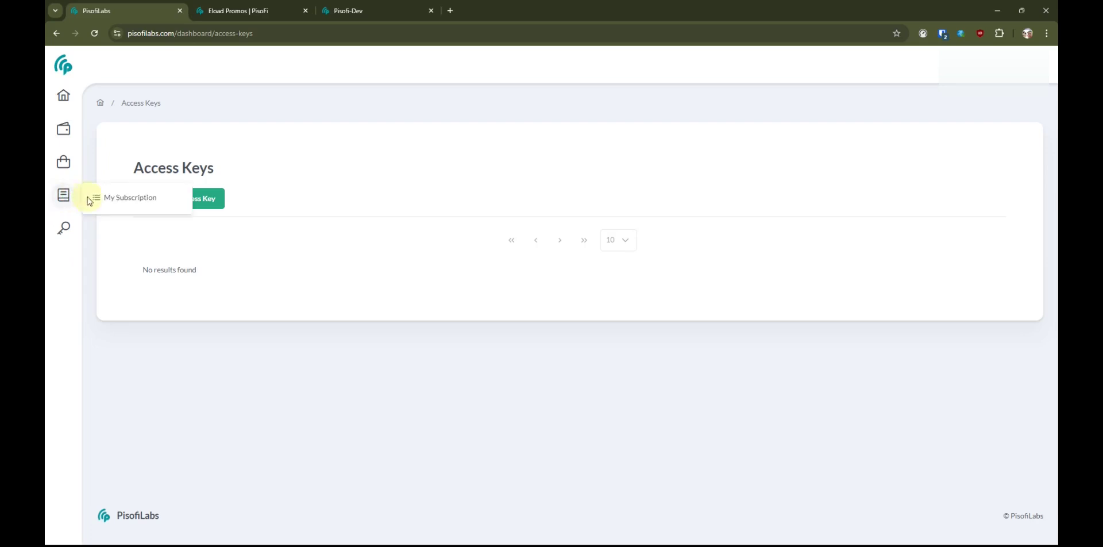
- Buy the Basic plan for 1 Year, paying with GCash
left_click(122, 198)
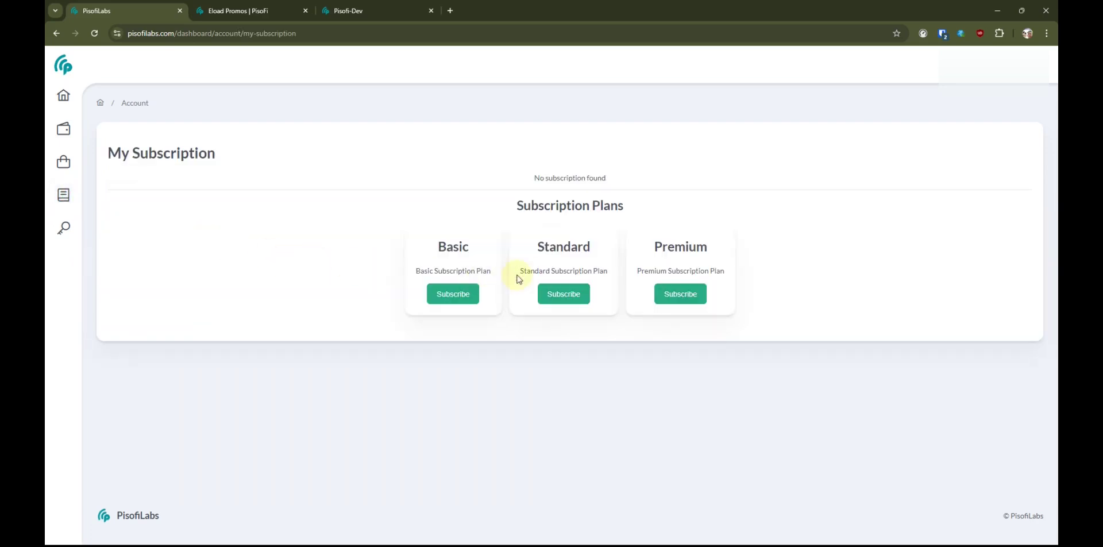
left_click(453, 294)
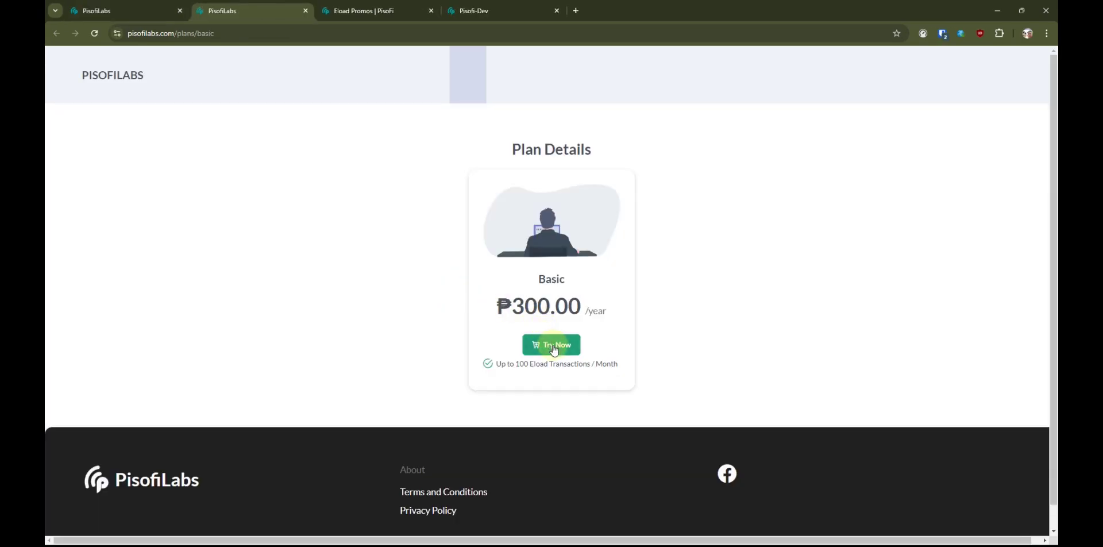
left_click(552, 346)
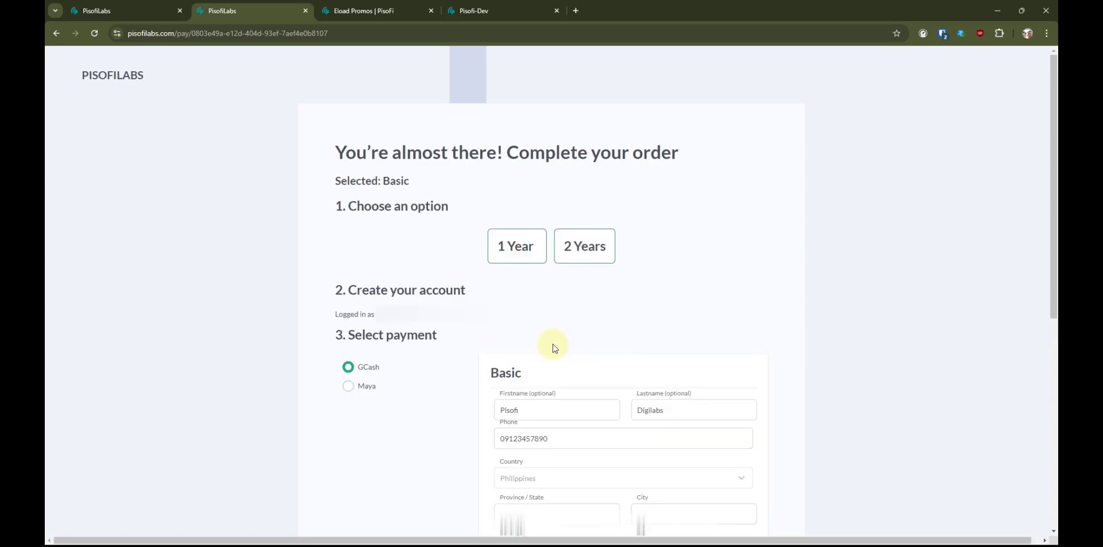
left_click(523, 252)
left_click(349, 369)
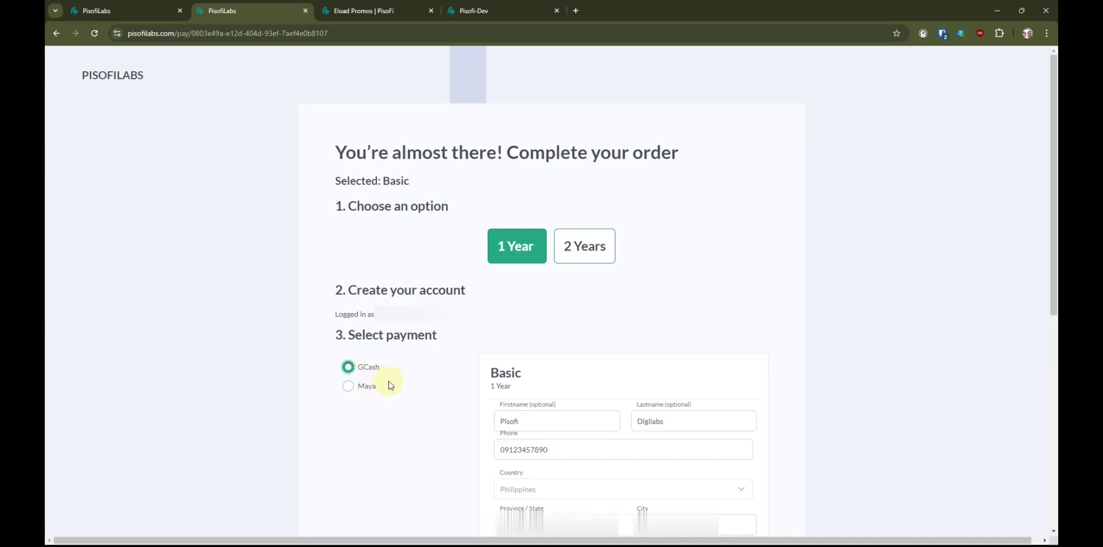
scroll(505, 372, "down", 7)
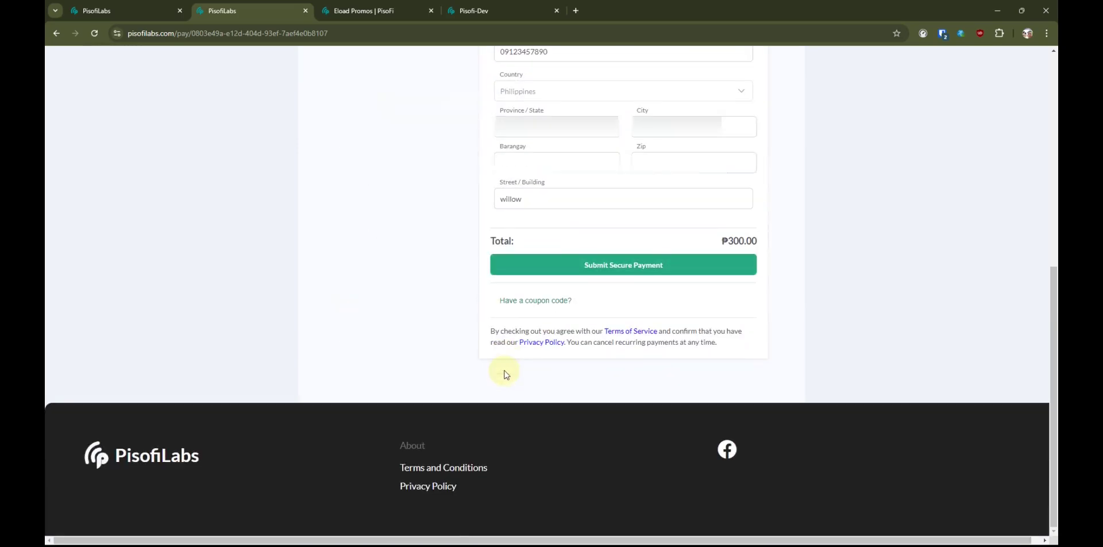
left_click(616, 266)
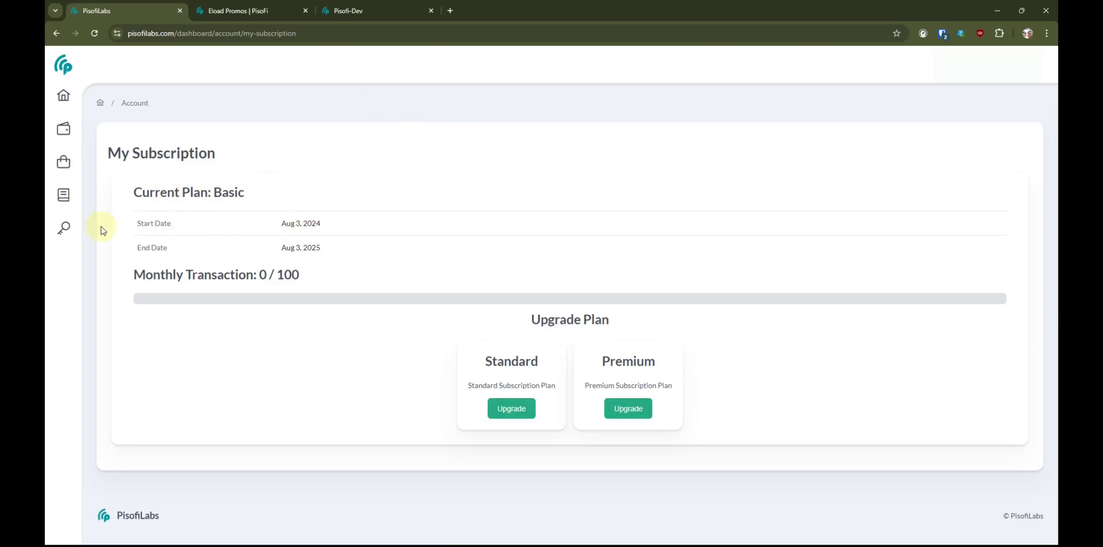
- Create an access key named 'testing' with the description 'test'
mouse_move(63, 227)
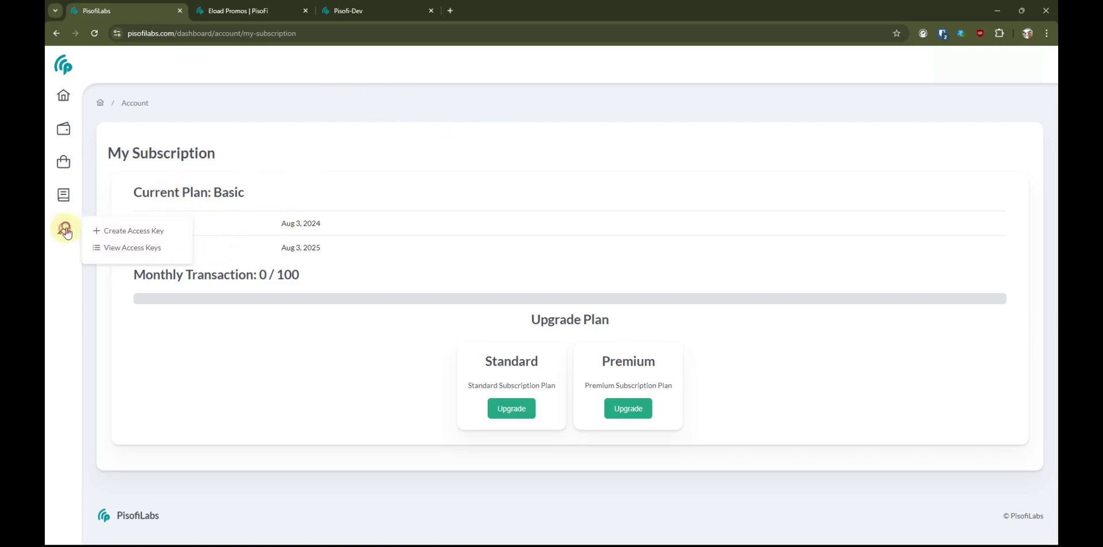
left_click(126, 231)
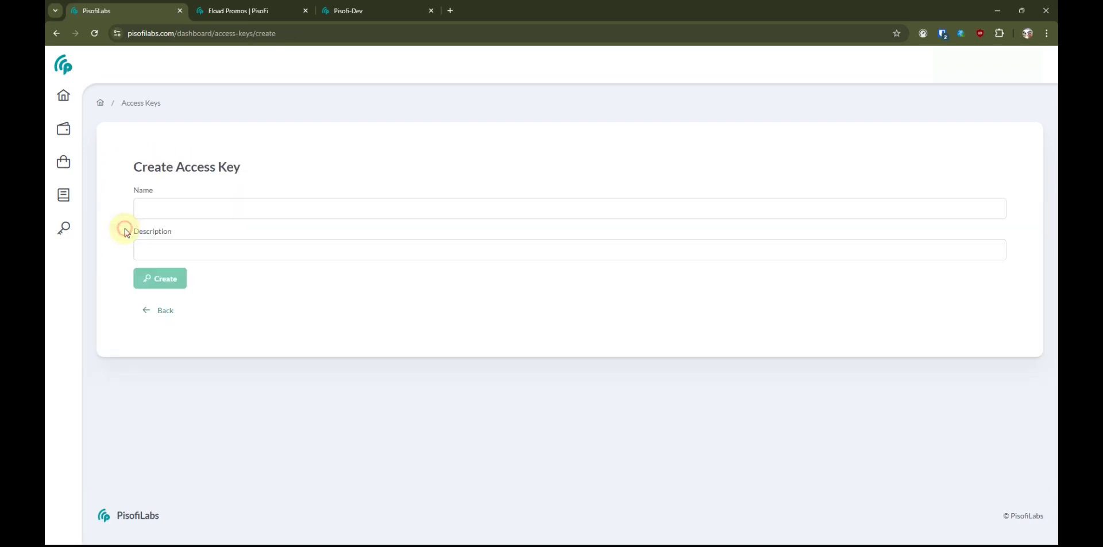
left_click(211, 207)
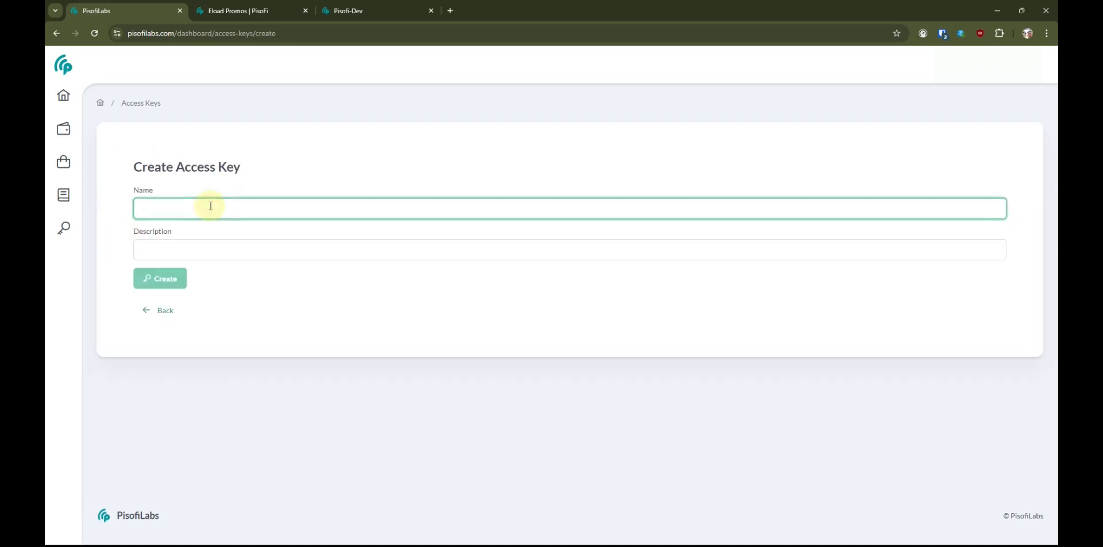
type("testing")
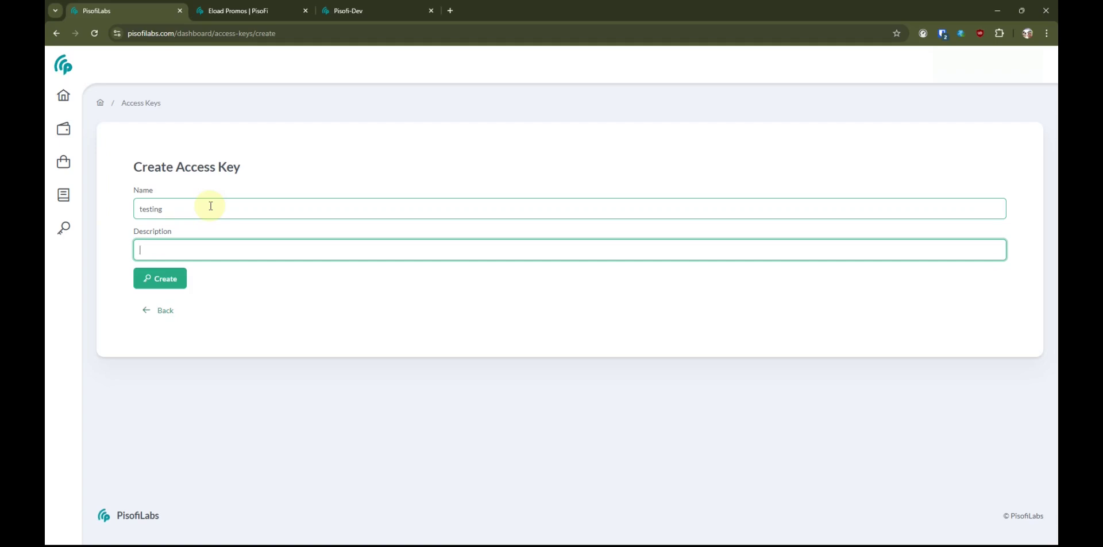
double_click(211, 206)
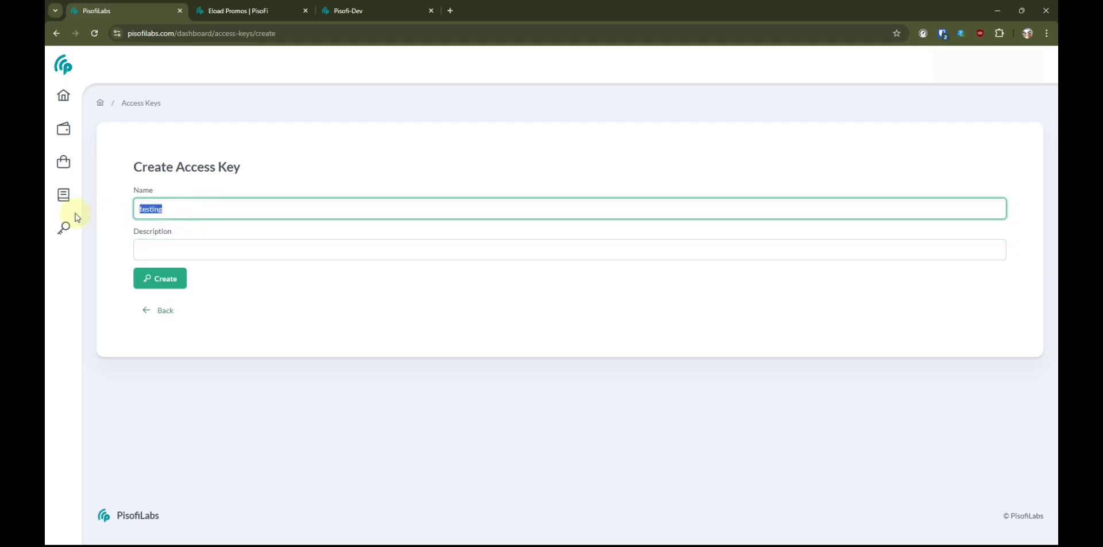
left_click(155, 246)
type("testing")
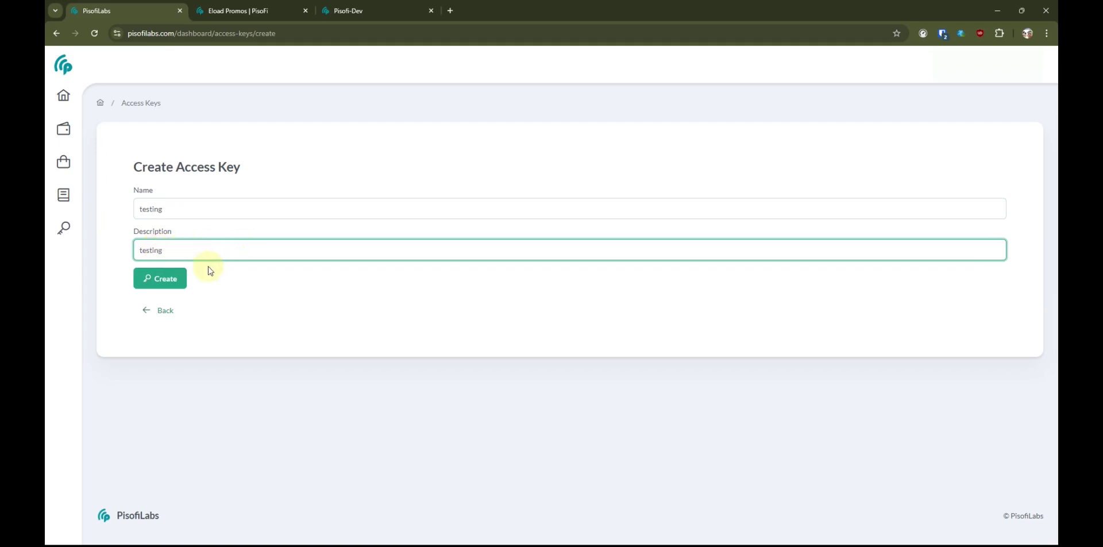
left_click(167, 278)
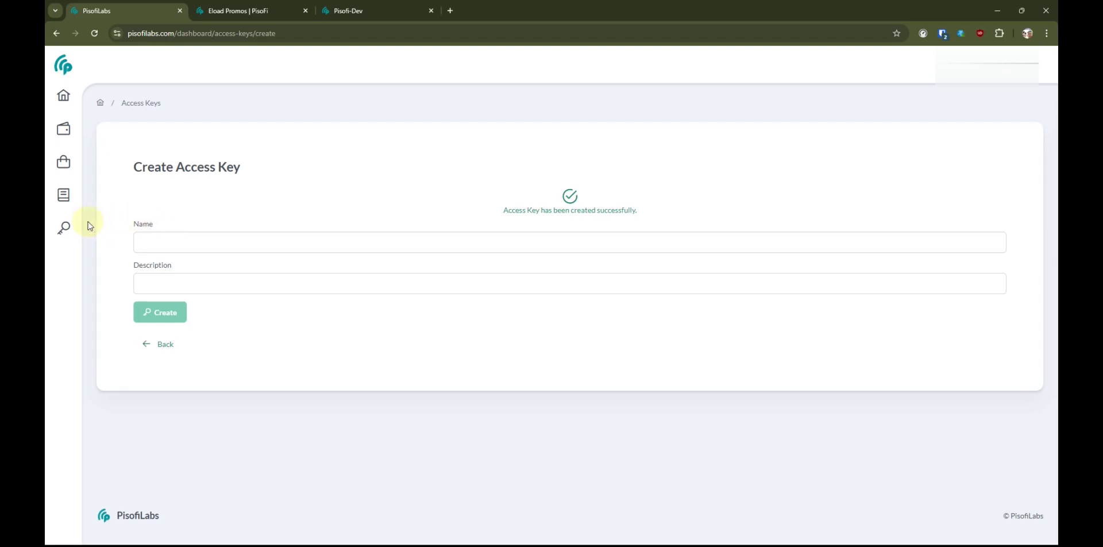
left_click(64, 227)
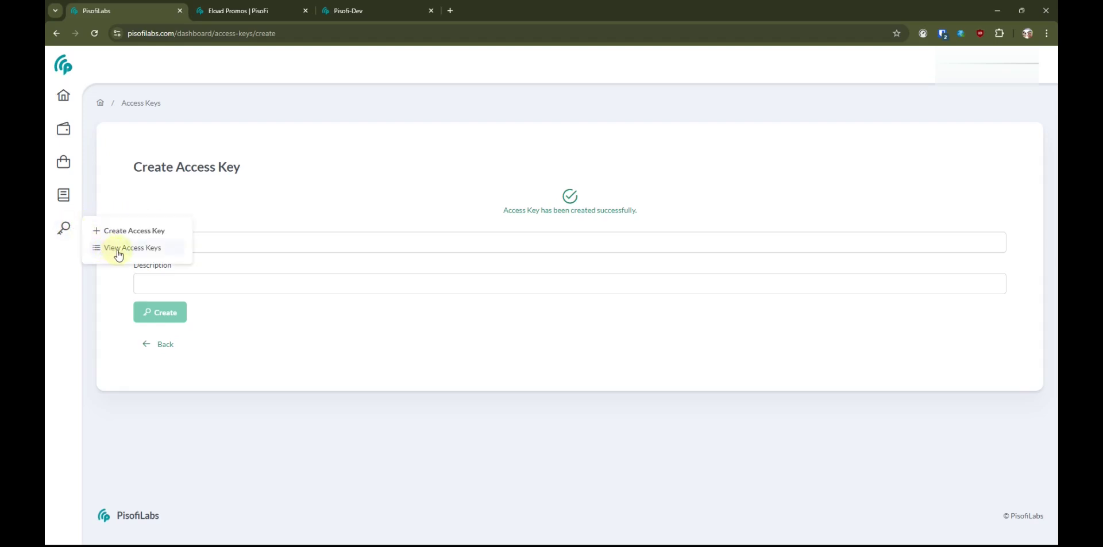
- Copy the testing key's access key and return to the Pisofi-Dev Eload admin
left_click(117, 252)
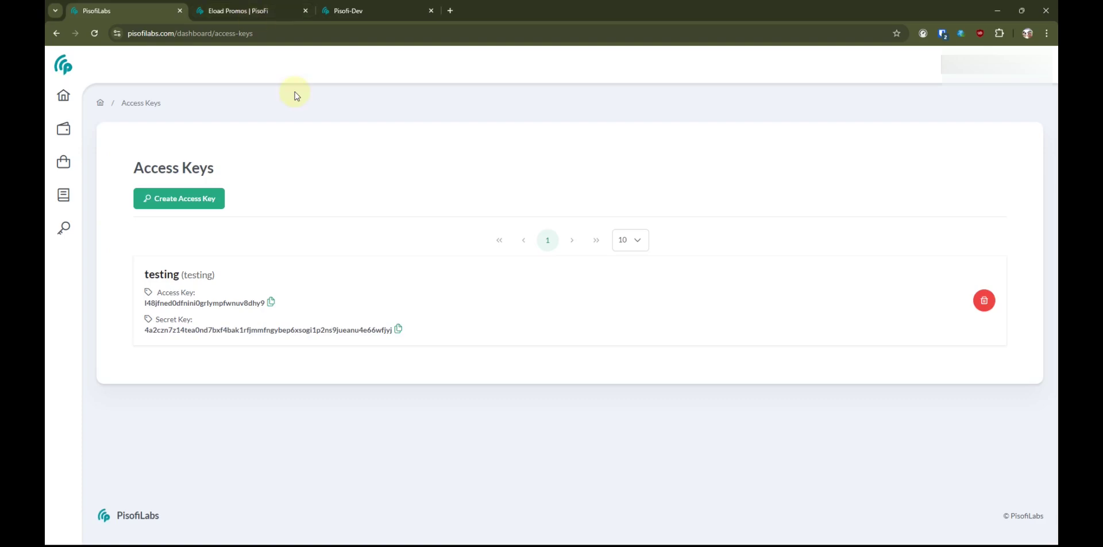
left_click(253, 12)
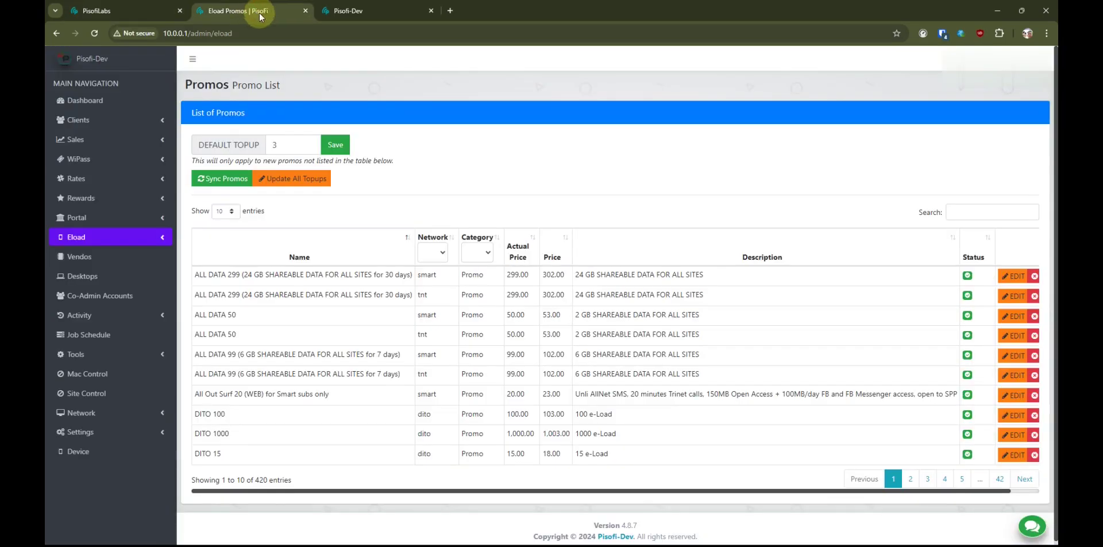
left_click(138, 8)
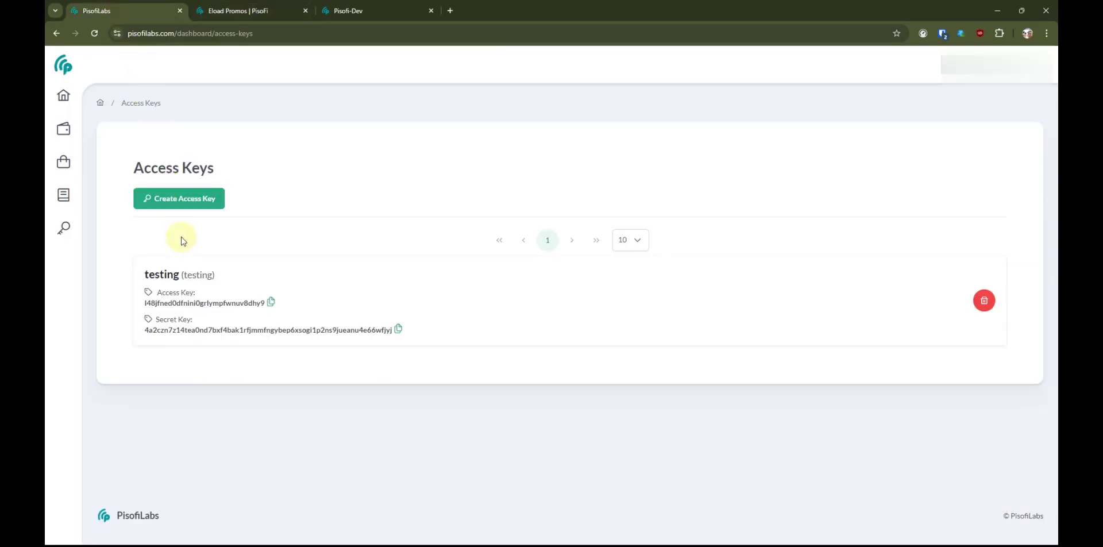
left_click(270, 303)
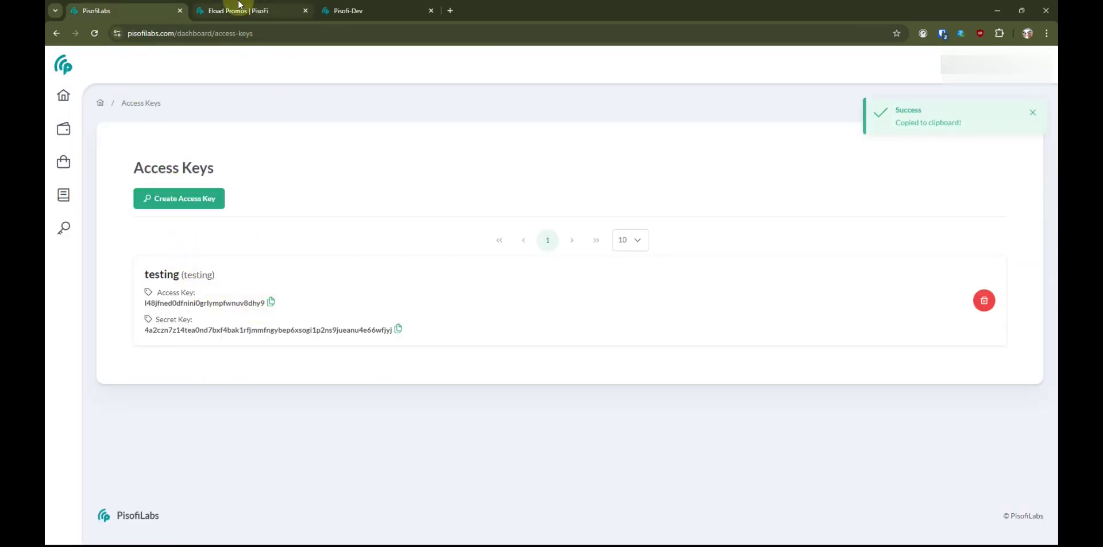
left_click(238, 10)
left_click(165, 237)
- Paste the copied access key into the Eload Settings API KEY field
left_click(110, 333)
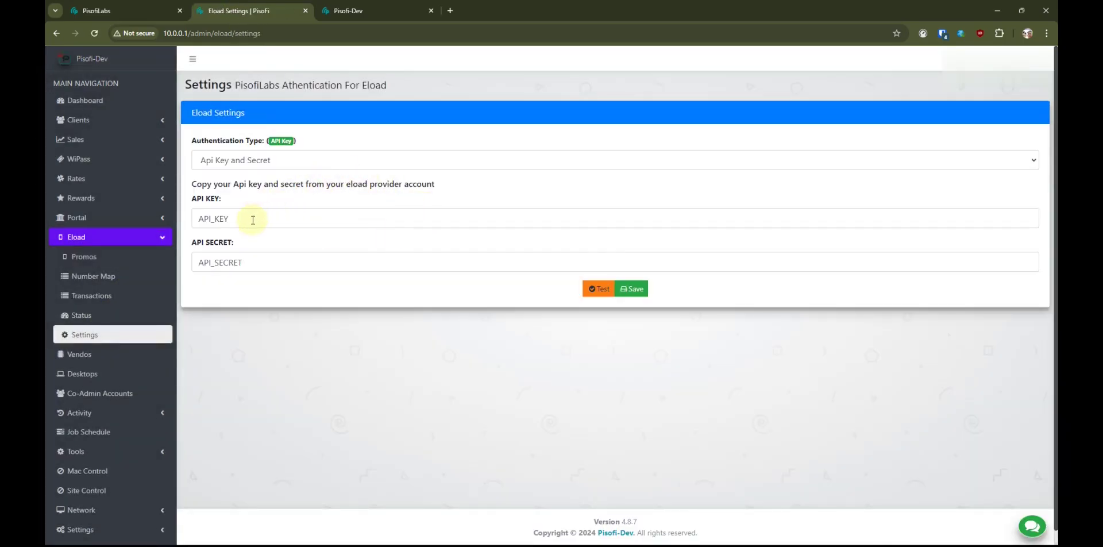
double_click(274, 223)
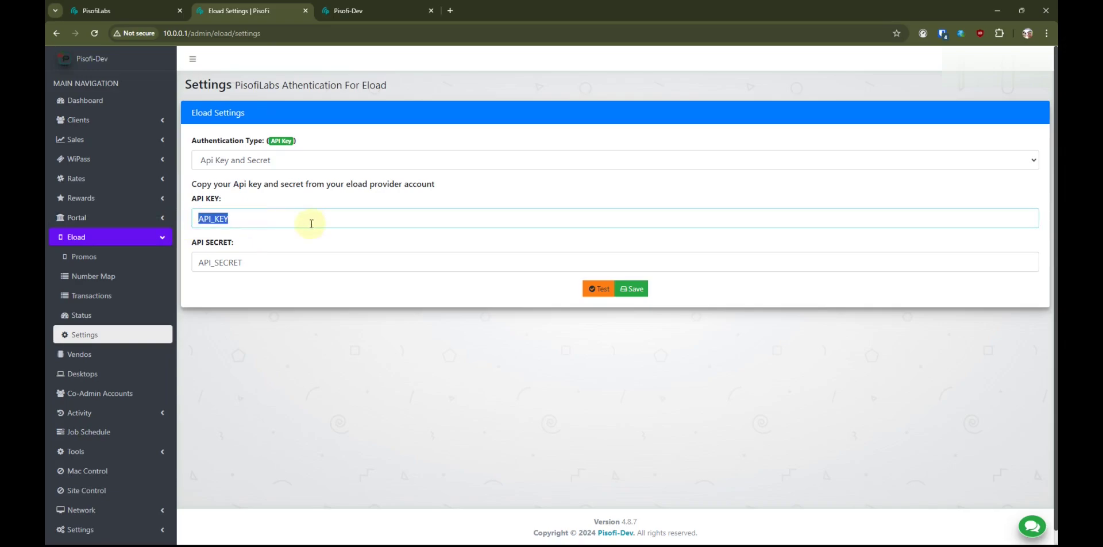
key("ctrl+v")
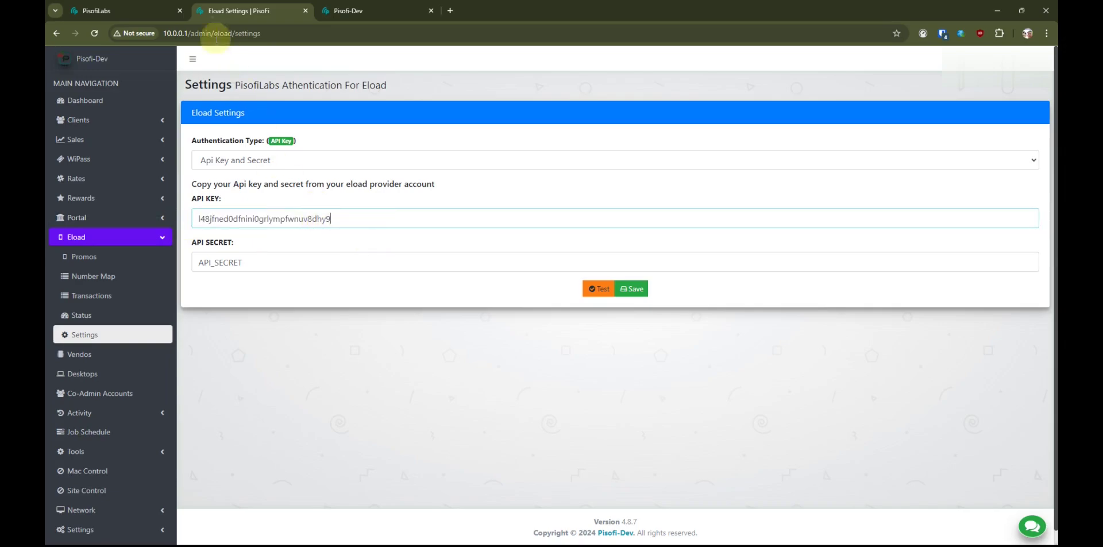
- Copy the testing key's secret, paste it as the API SECRET, and save
left_click(128, 10)
left_click_drag(150, 318, 288, 320)
left_click(398, 329)
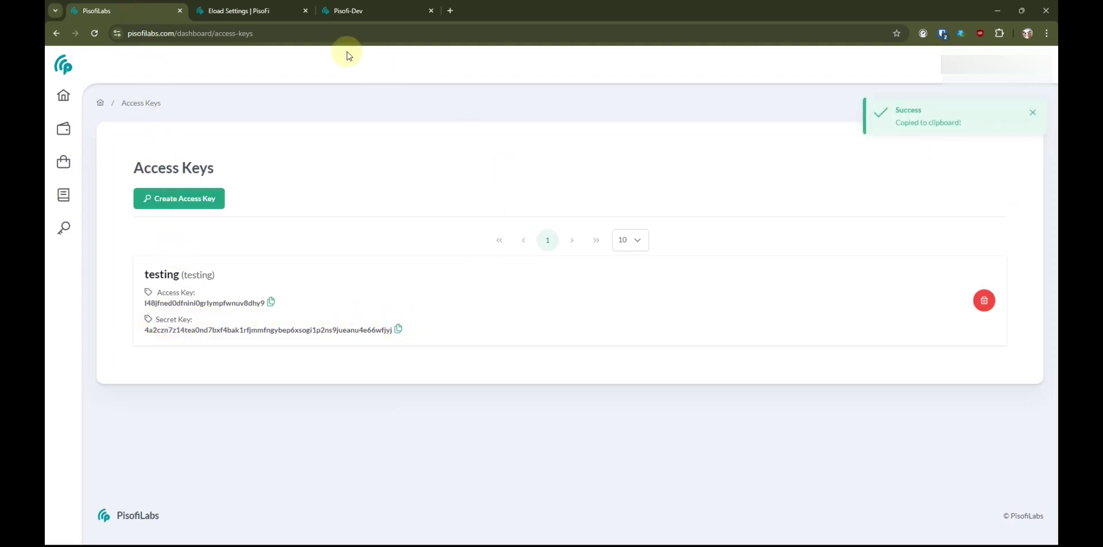
left_click(252, 10)
left_click_drag(224, 262, 160, 259)
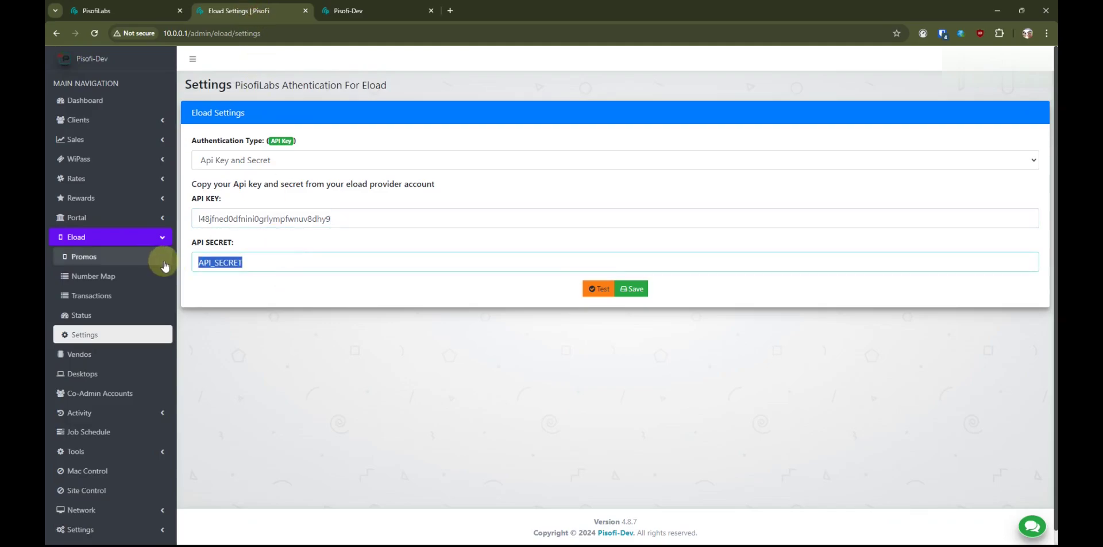
key("ctrl+v")
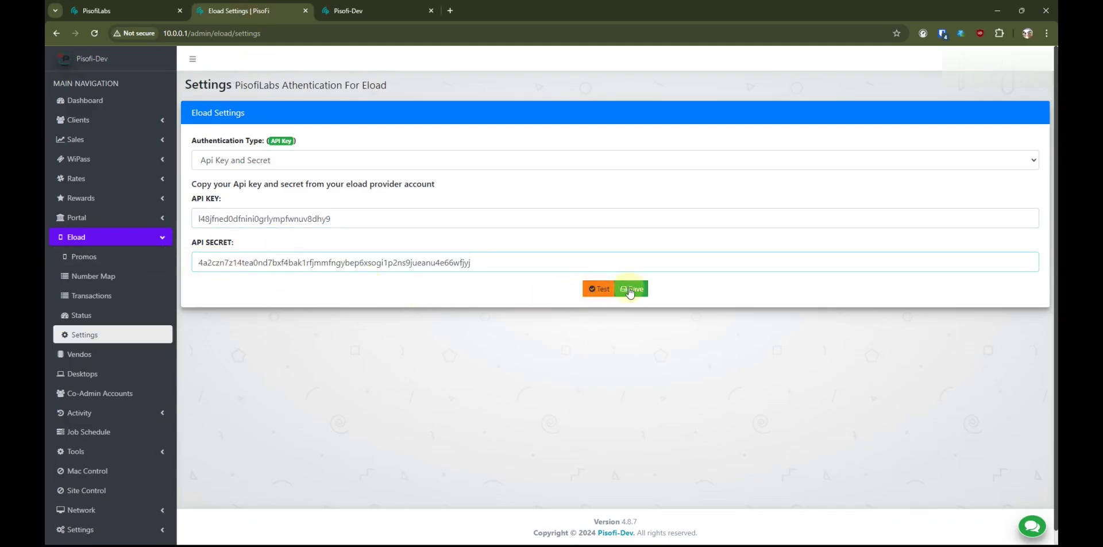
left_click(630, 291)
left_click(625, 171)
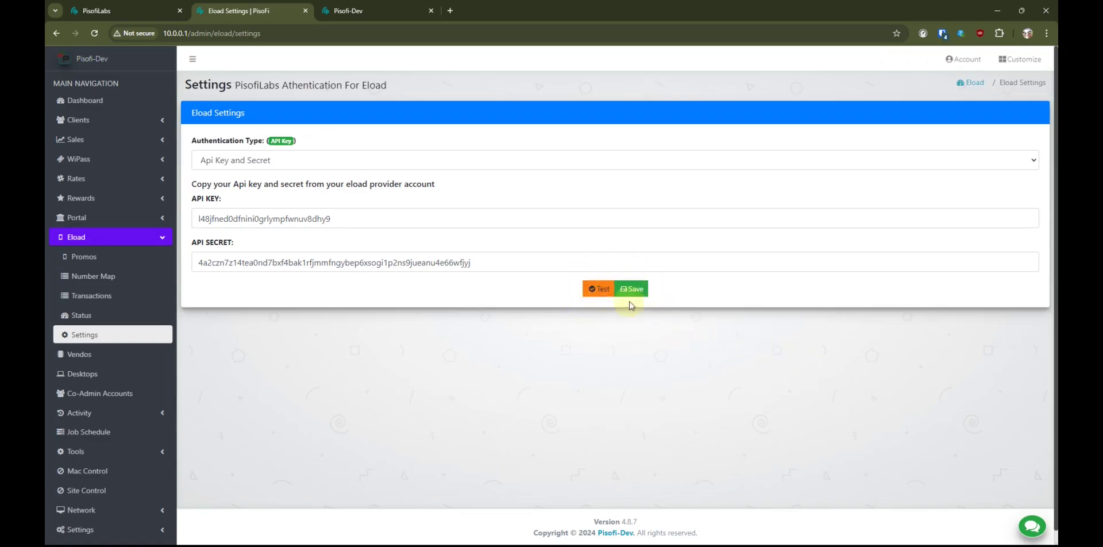
- Test the PisofiLabs account connection, then return to the PisofiLabs dashboard
left_click(593, 292)
left_click(822, 338)
left_click(115, 12)
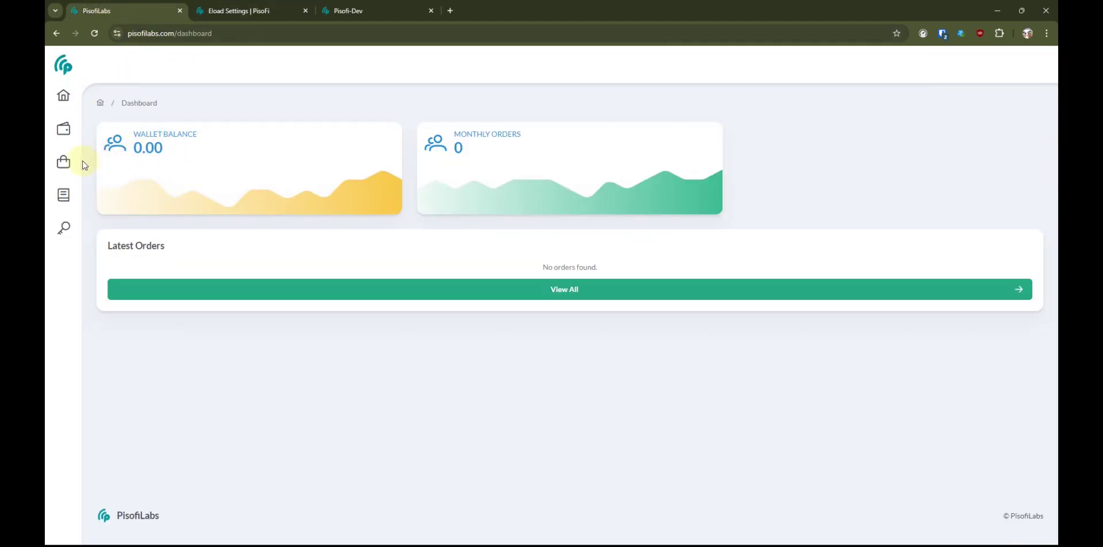
- Buy the ₱500.00 credits package, paying with GCash
left_click(63, 128)
left_click(110, 131)
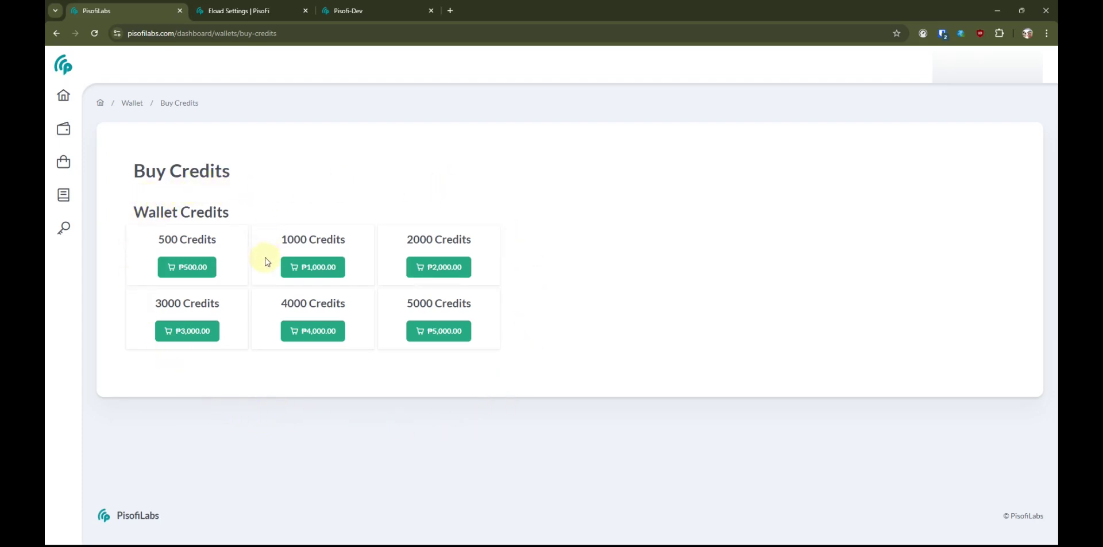
left_click(190, 269)
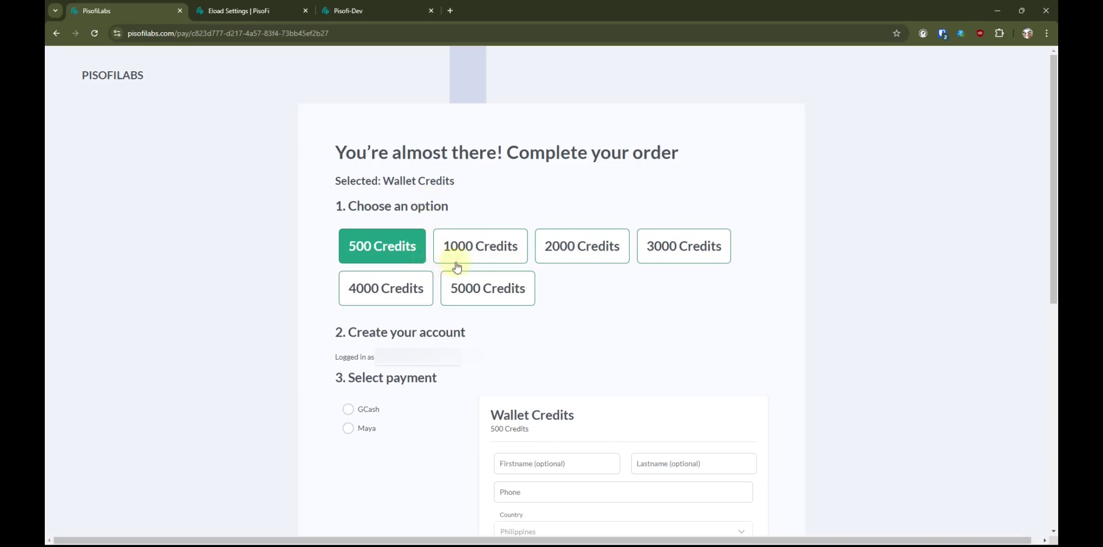
left_click(350, 411)
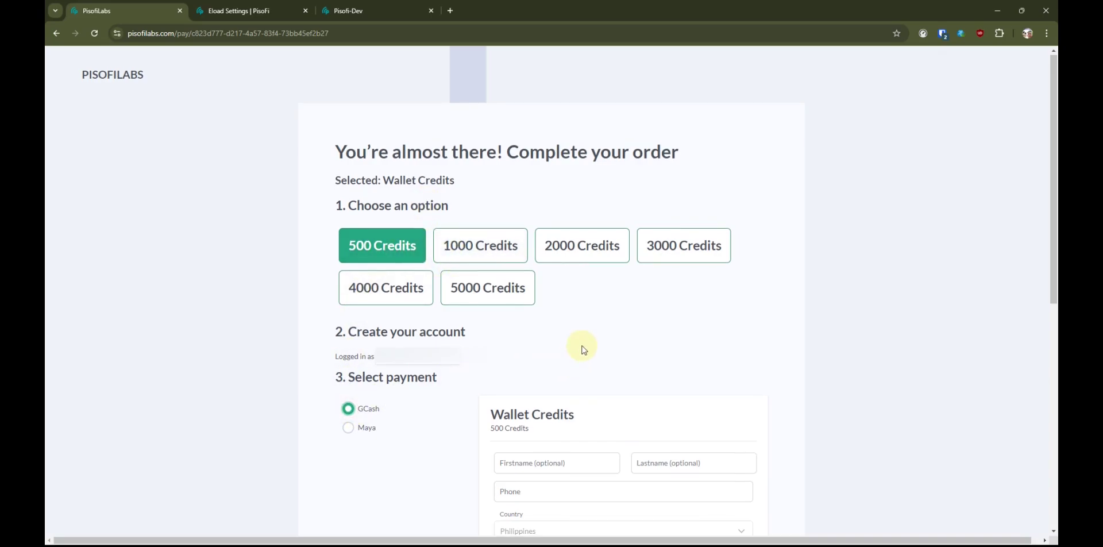
scroll(582, 349, "down", 1)
scroll(582, 349, "down", 3)
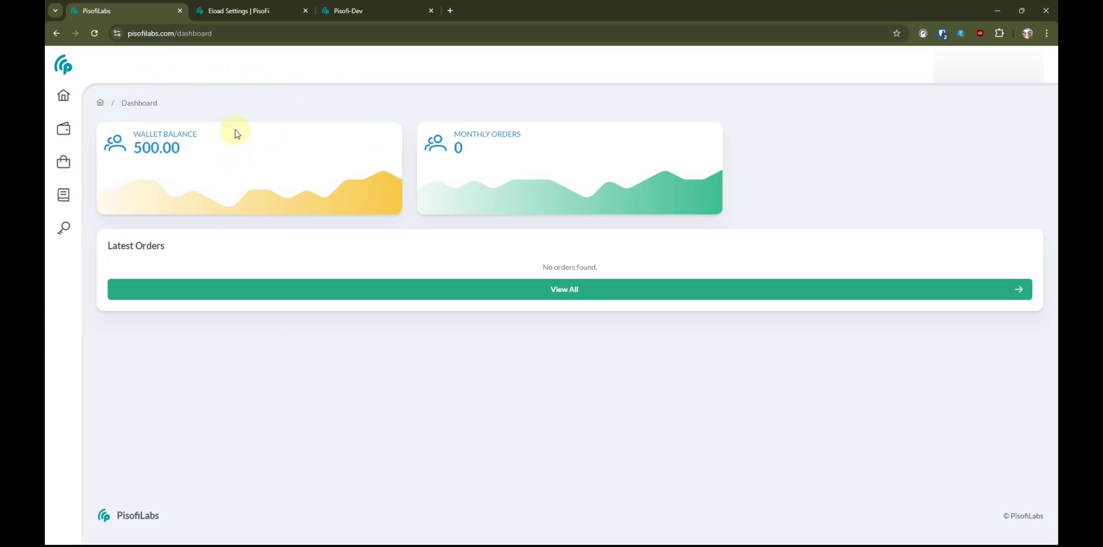
- Confirm the 500.00 balance in Eload Status, then sync the 420 promos from PisofiLabs
left_click(258, 16)
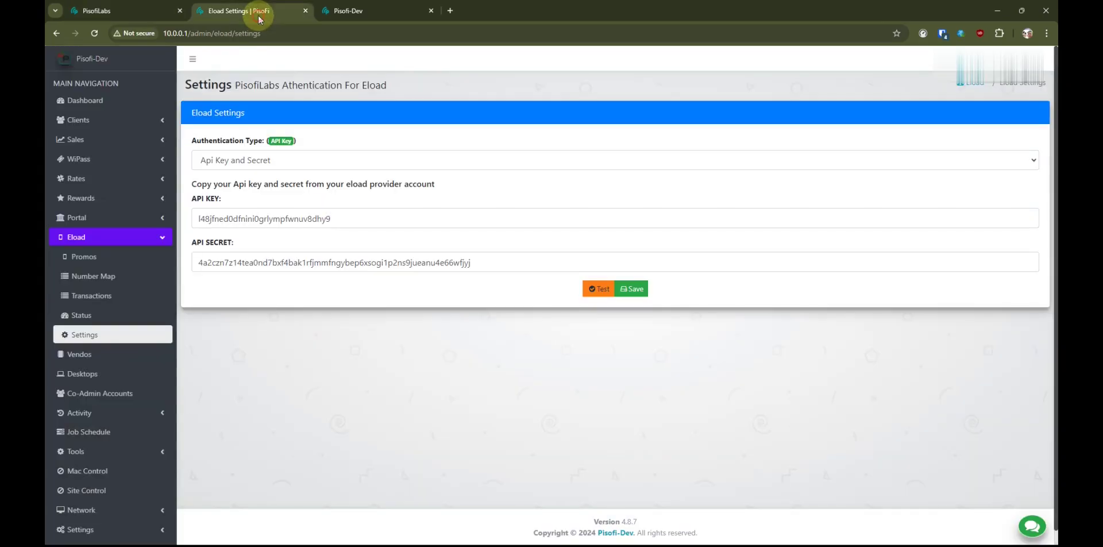
left_click(81, 314)
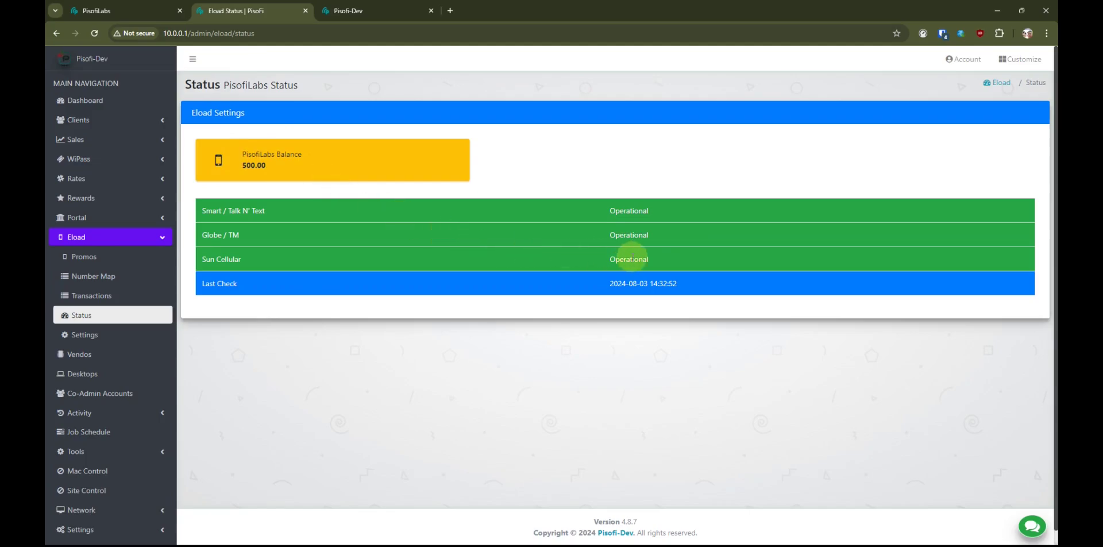
left_click(108, 257)
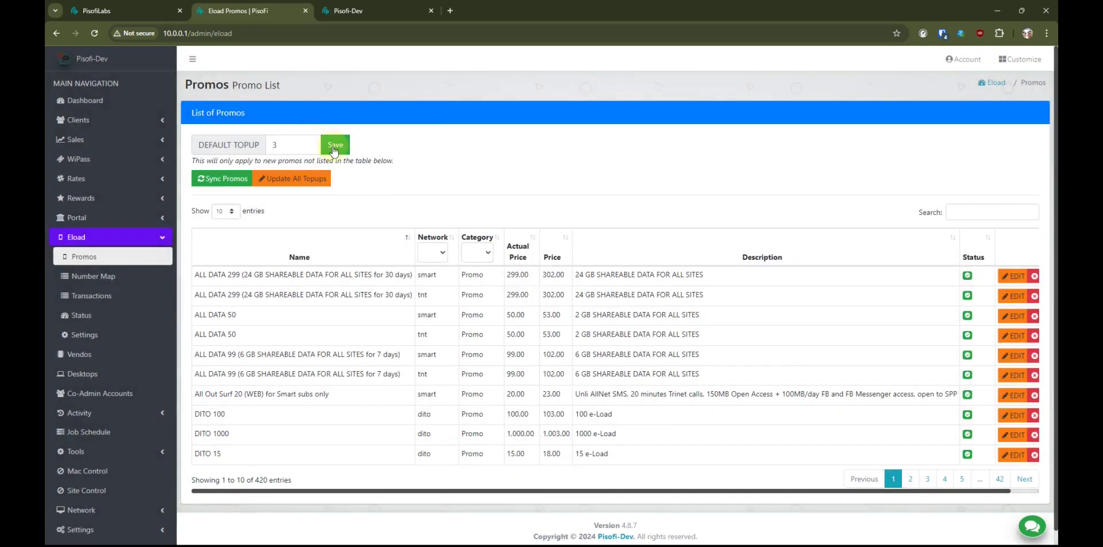
left_click(228, 180)
left_click(624, 180)
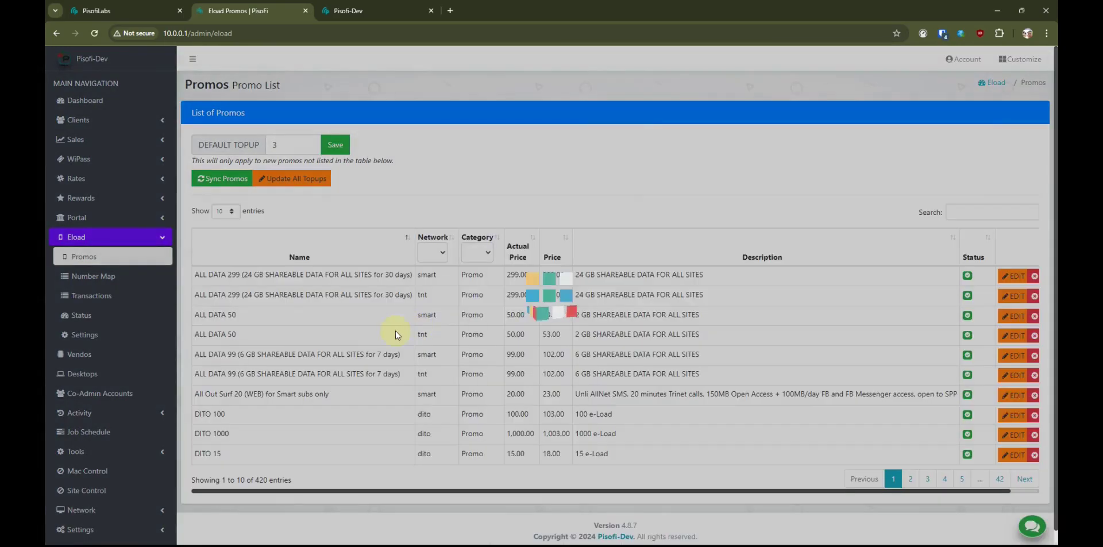
scroll(327, 439, "down", 1)
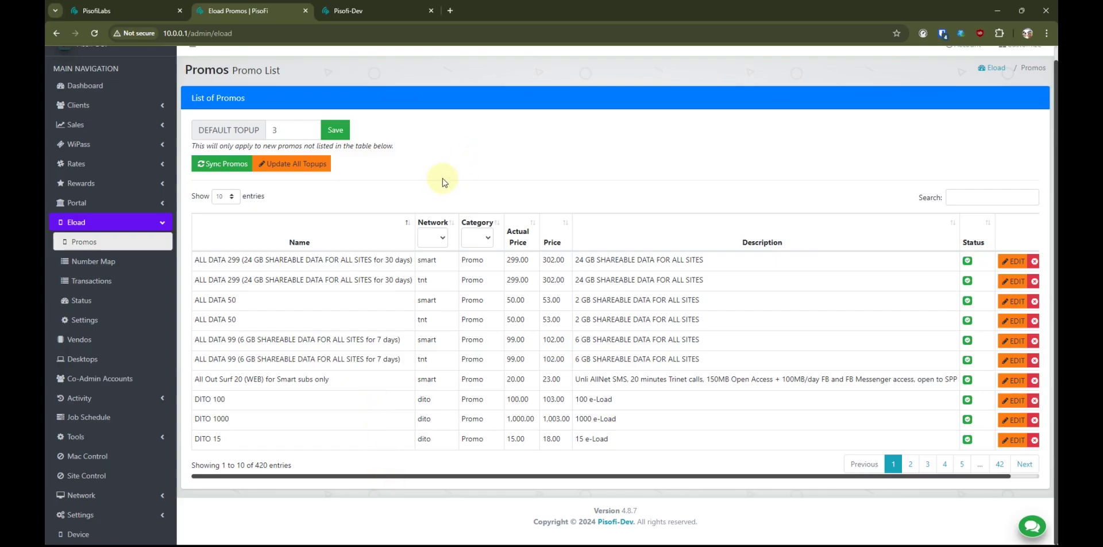
left_click(343, 11)
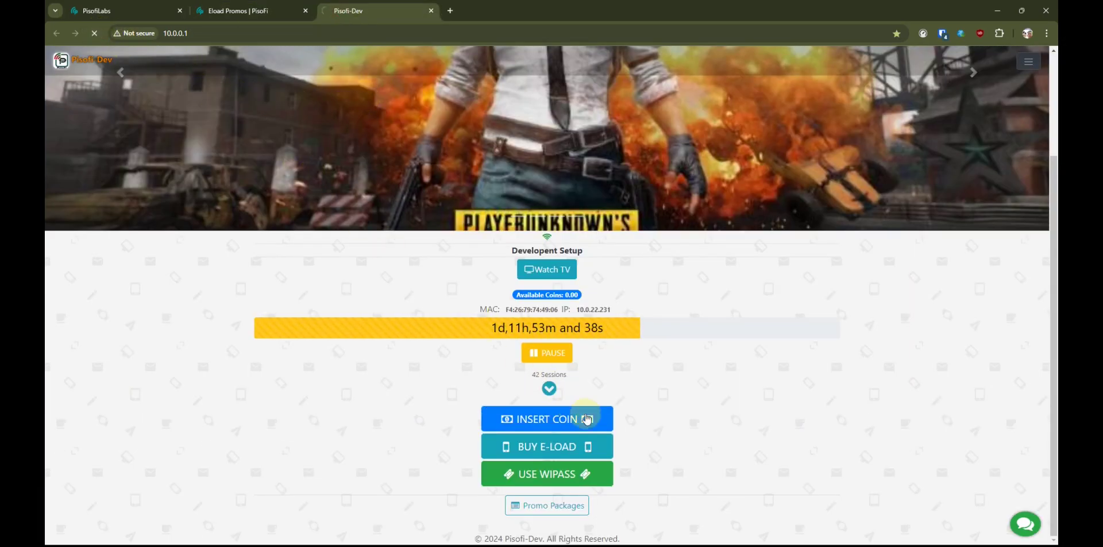
- Start an e-load purchase and submit the mobile number to list the available promos
left_click(583, 445)
left_click(583, 446)
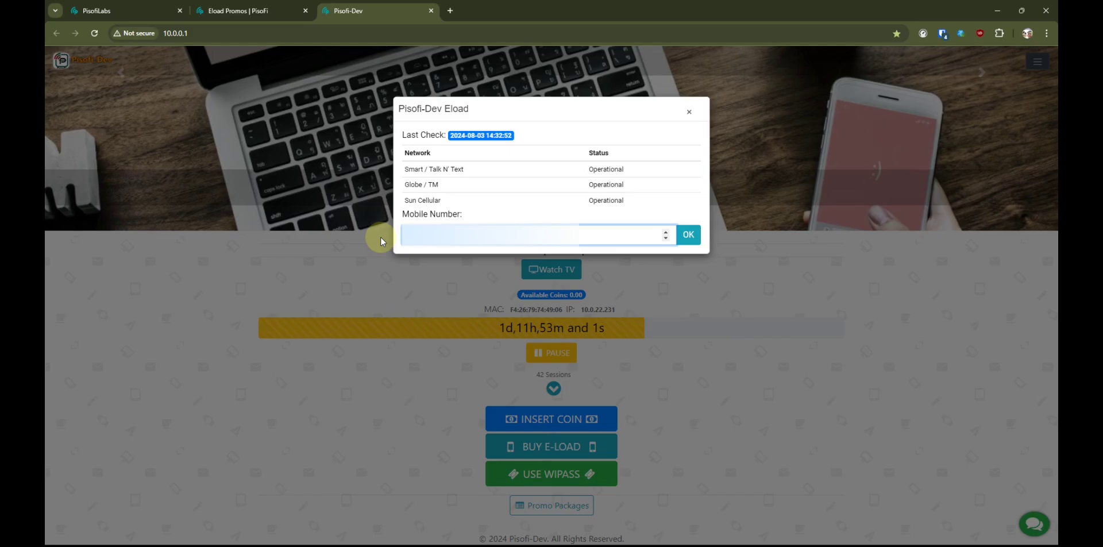
left_click(685, 233)
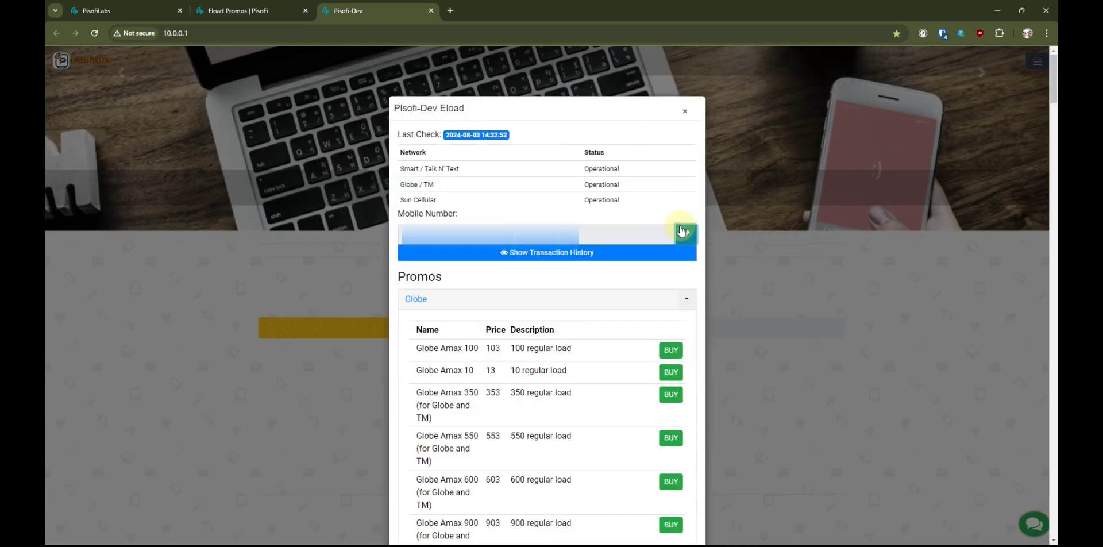
- Buy the Globe Amax 10 promo for 13.00 via Home Vendo, paying with 15.00 in coins
scroll(655, 327, "down", 2)
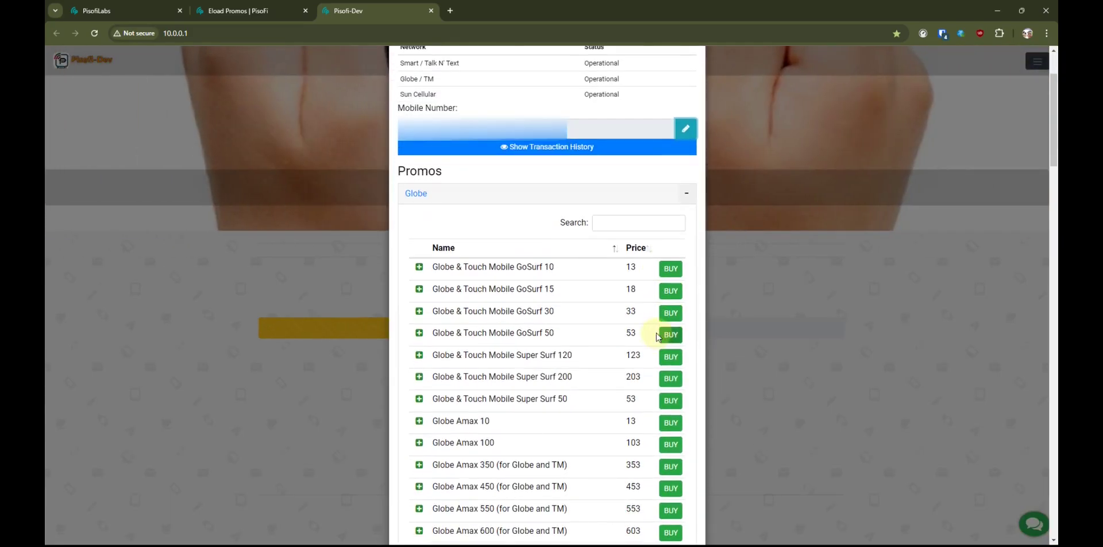
scroll(517, 420, "down", 1)
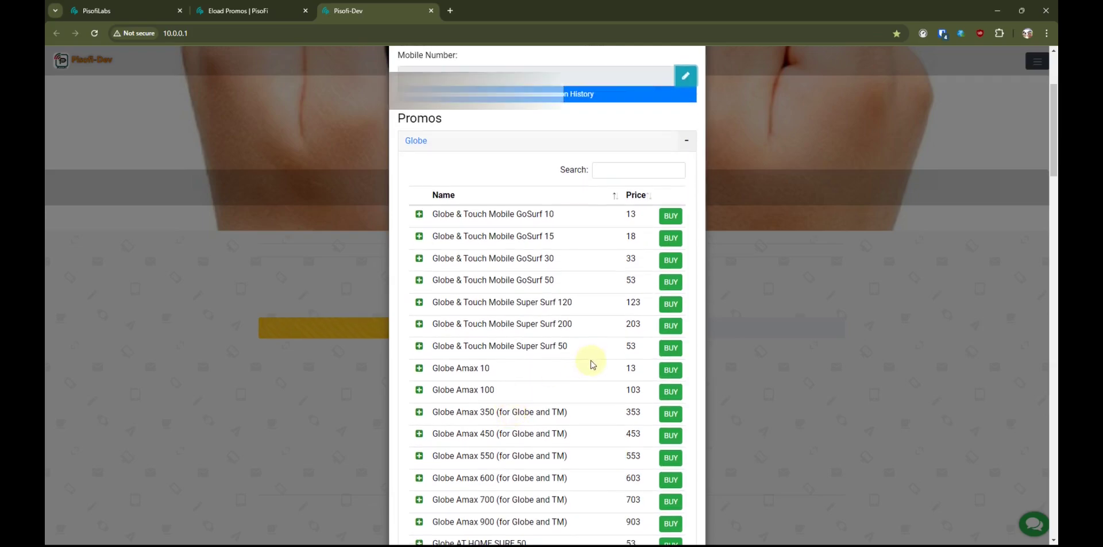
scroll(670, 282, "up", 2)
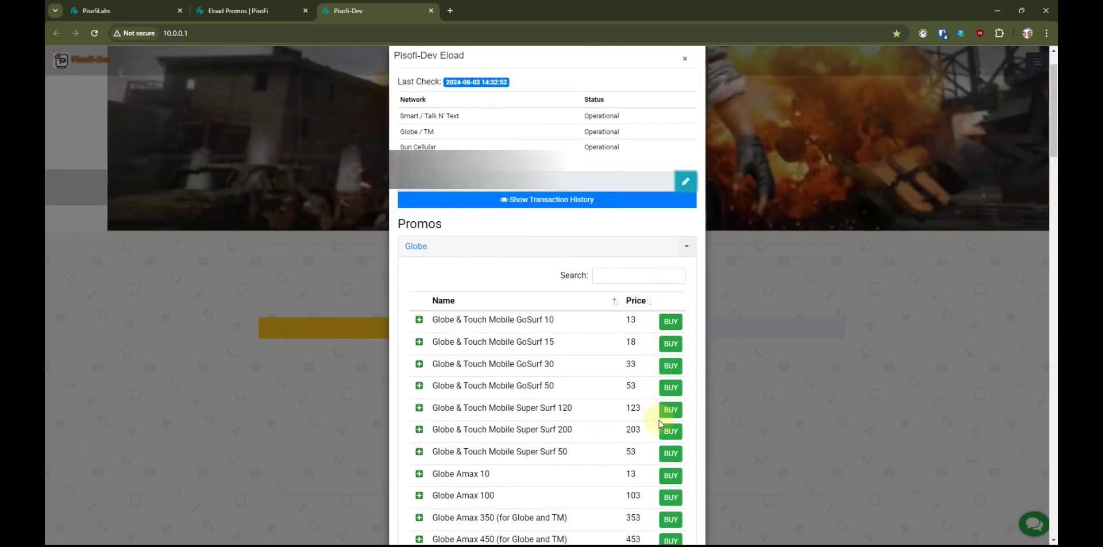
scroll(659, 419, "down", 2)
left_click(671, 371)
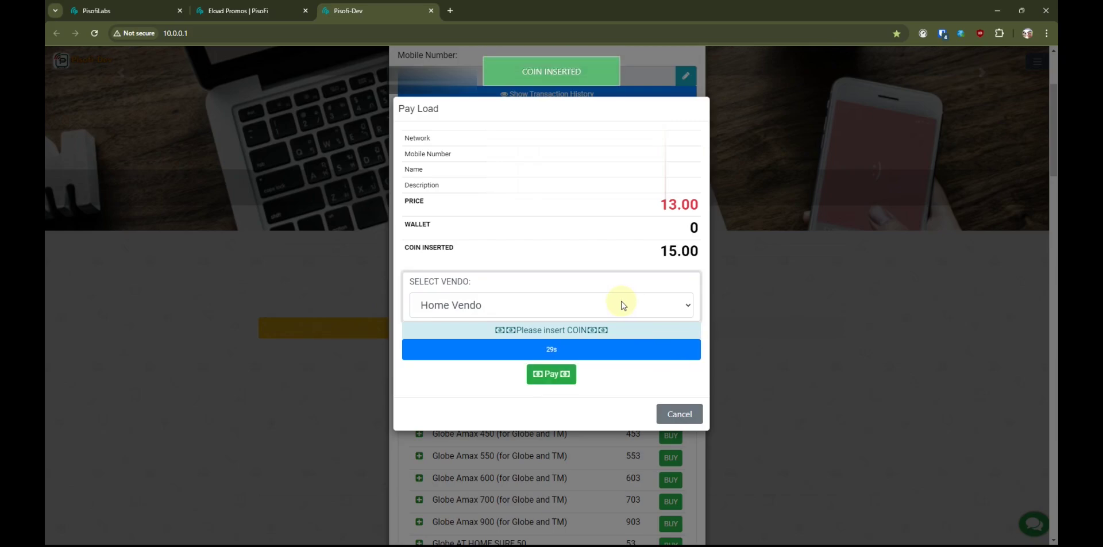
left_click(555, 374)
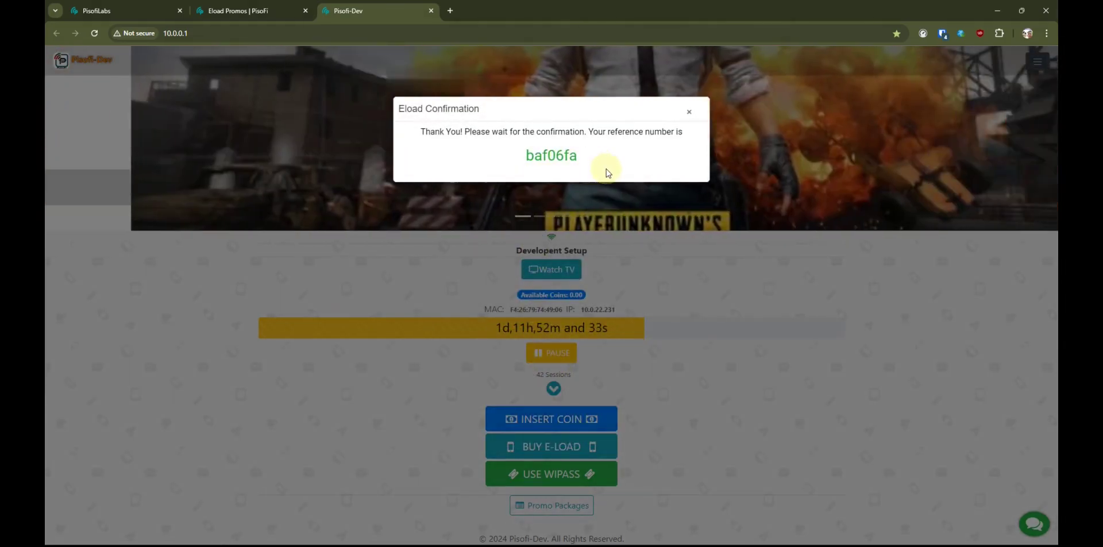
- Dismiss the eload confirmation and view Pisofi-Dev's Eload Transactions, which list the 13.00 Globe Amax 10 purchase
left_click(689, 117)
left_click(274, 14)
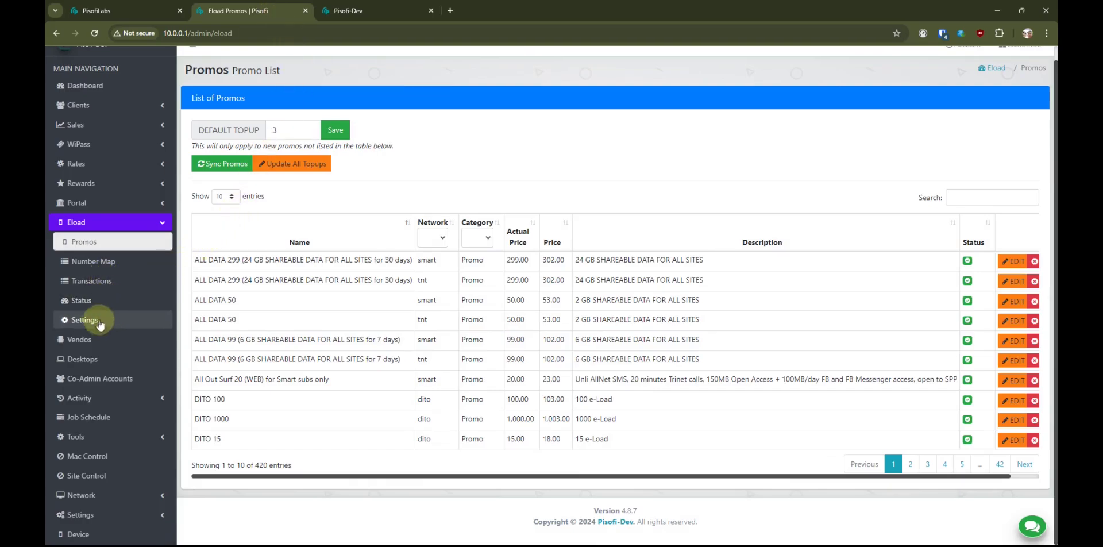
left_click(100, 282)
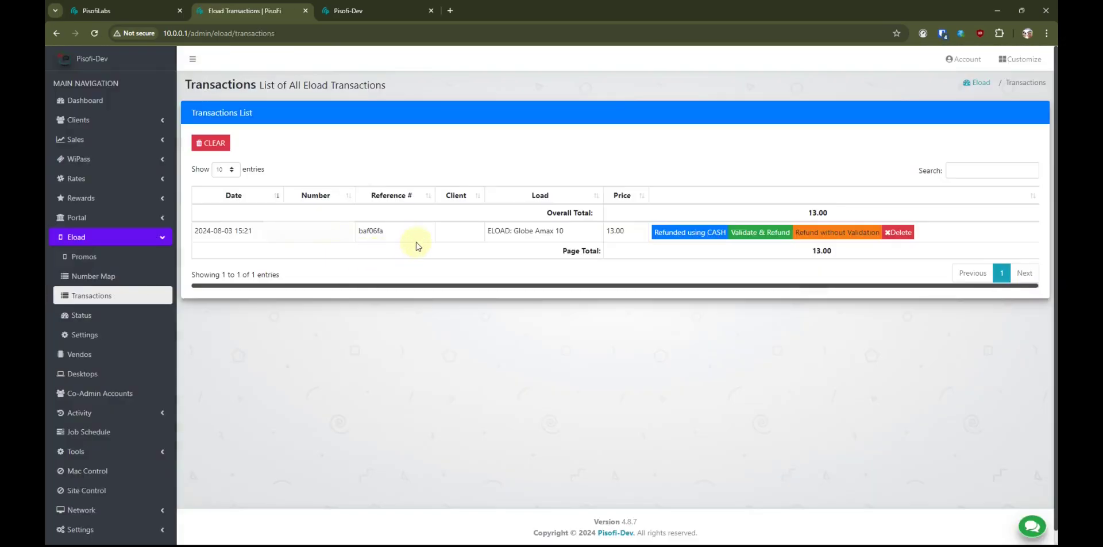